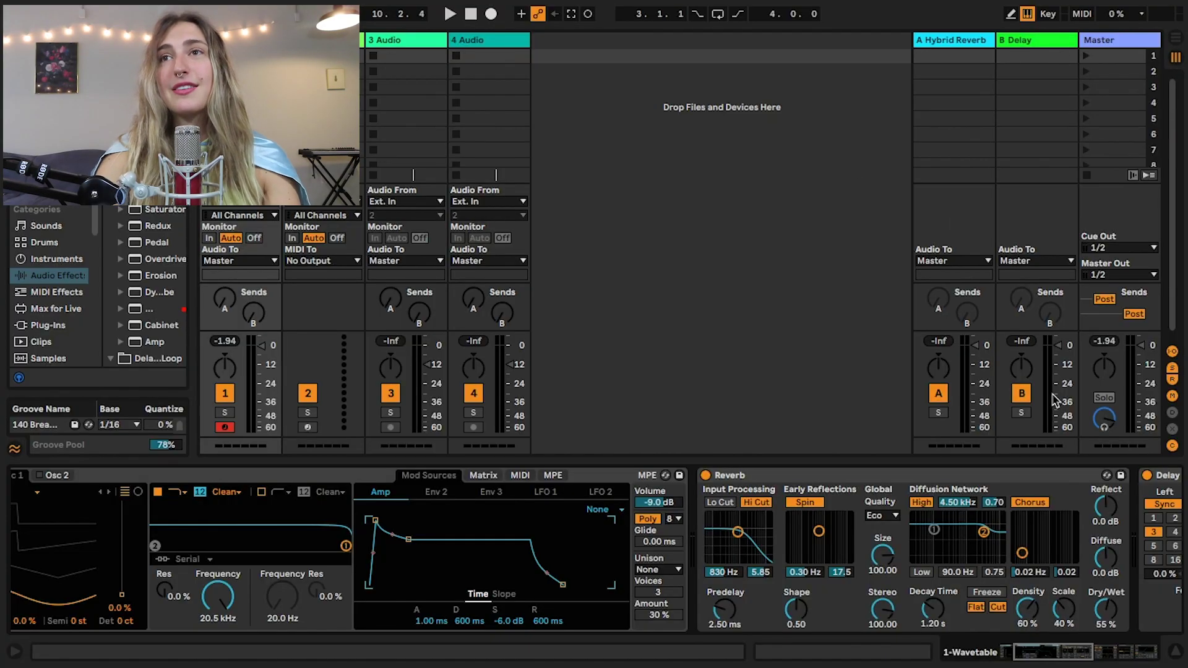
Examine the devices on the A Hybrid Reverb and B Delay return tracks, including the reverb's dry/wet setting.
{"action": "left_click", "coordinate": [961, 40]}
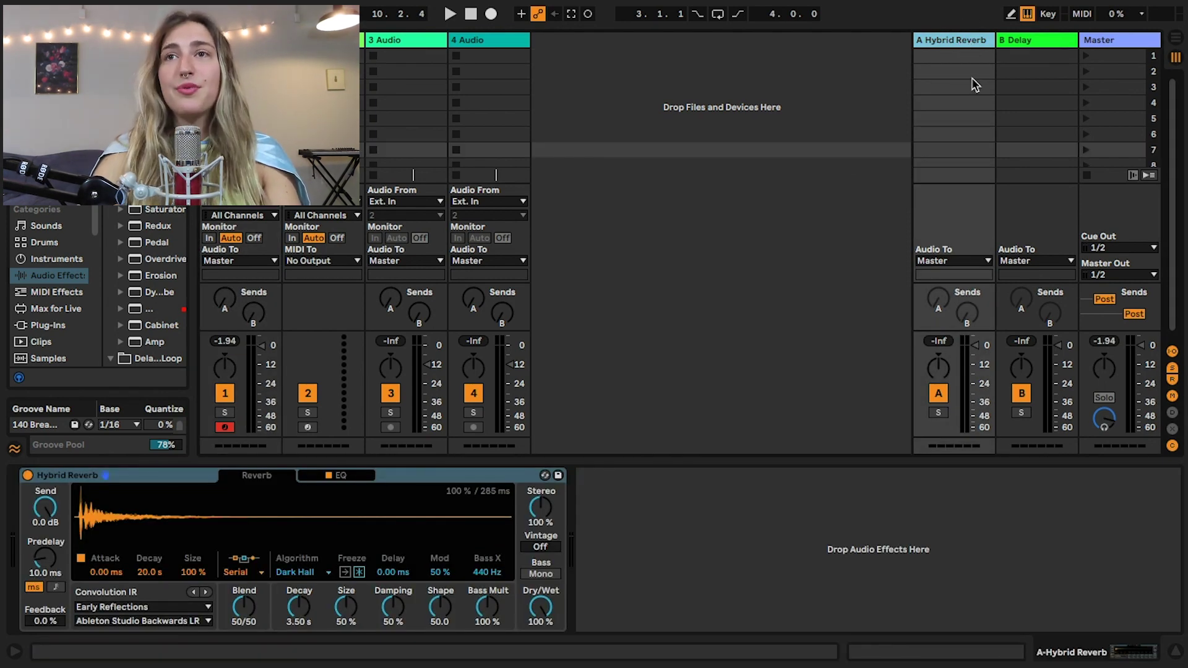
{"action": "left_click", "coordinate": [1028, 48]}
{"action": "left_click", "coordinate": [952, 40]}
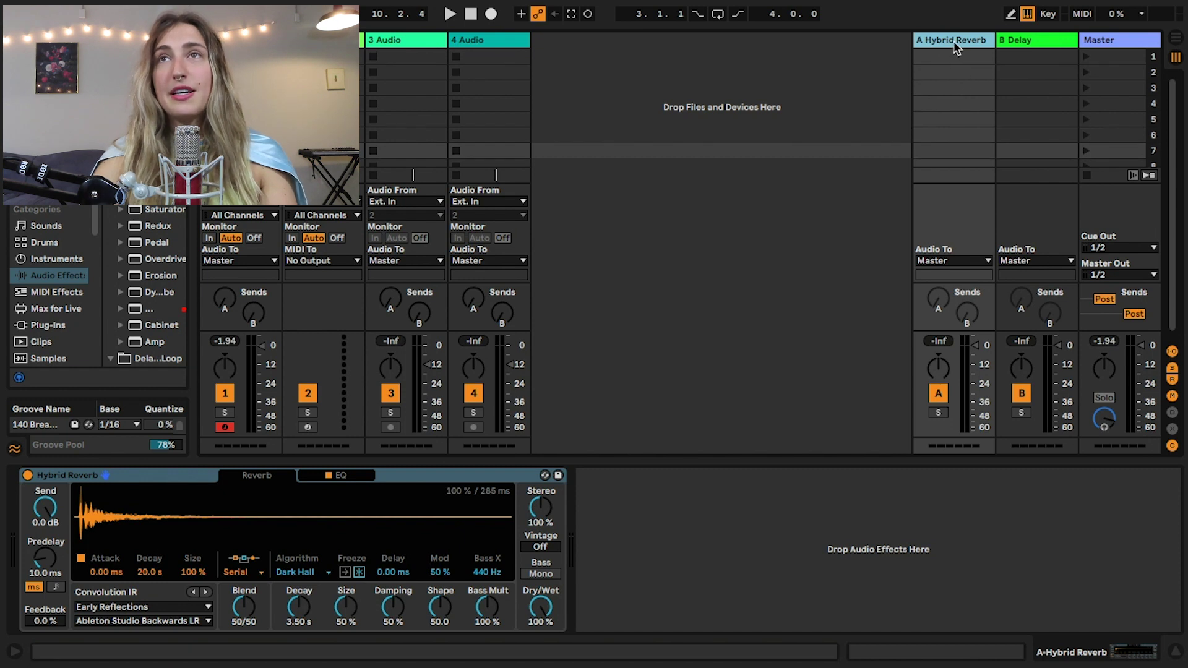
{"action": "left_click", "coordinate": [540, 612]}
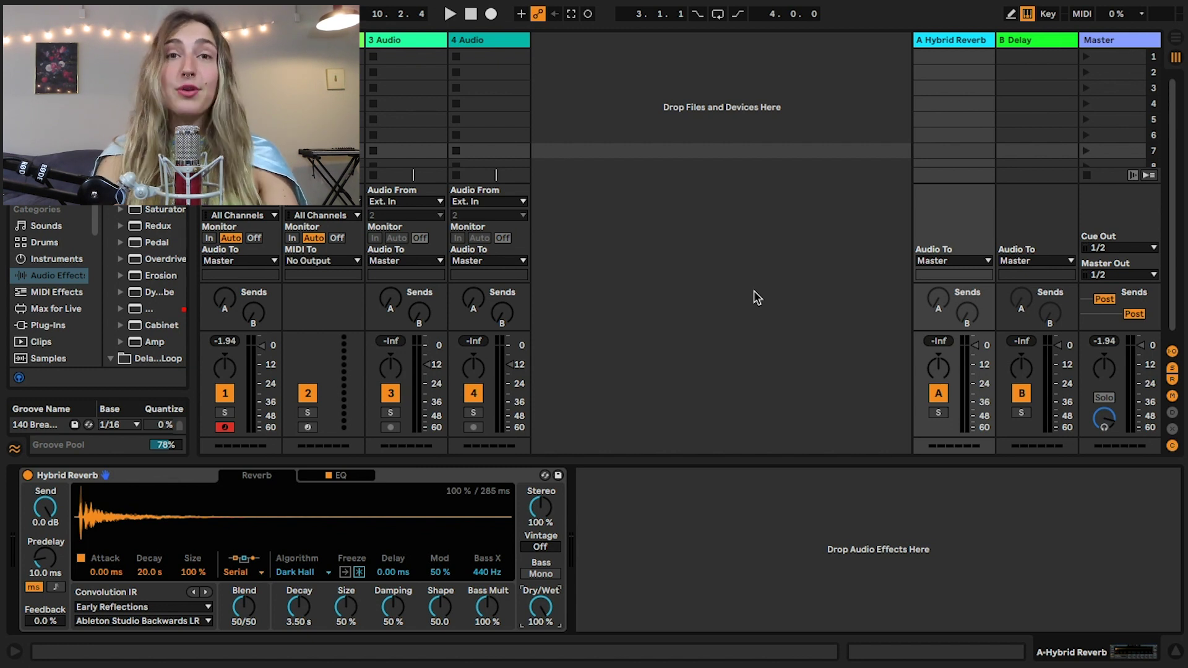
{"action": "left_click", "coordinate": [1037, 36]}
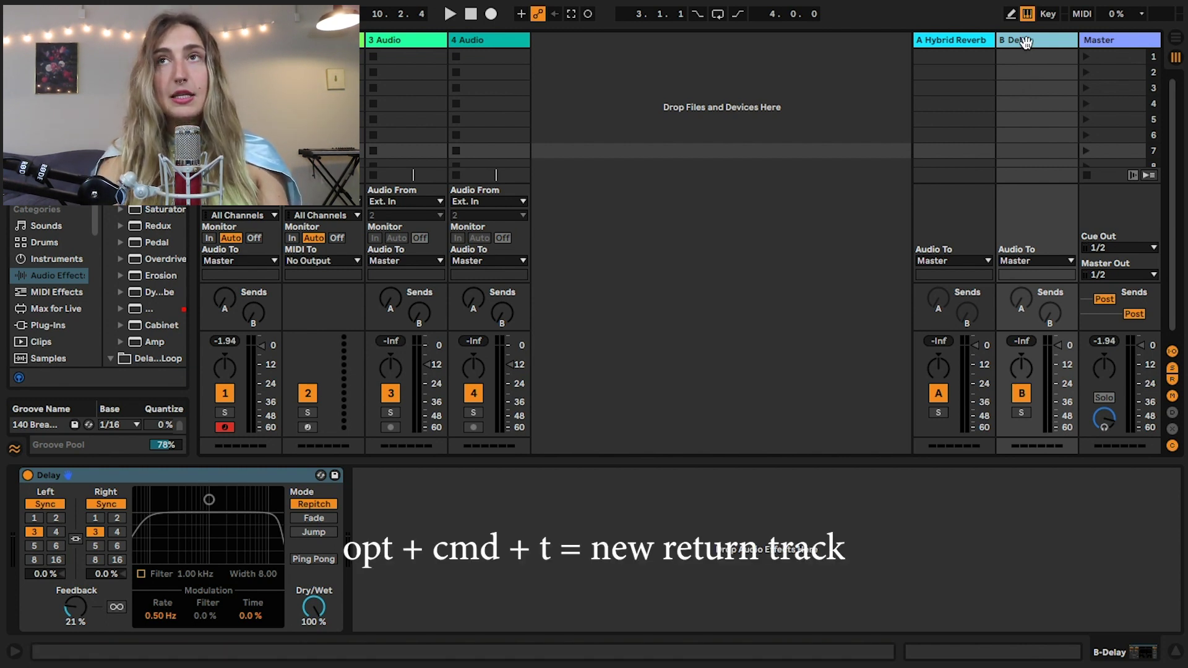
{"action": "key", "text": "alt+super+t"}
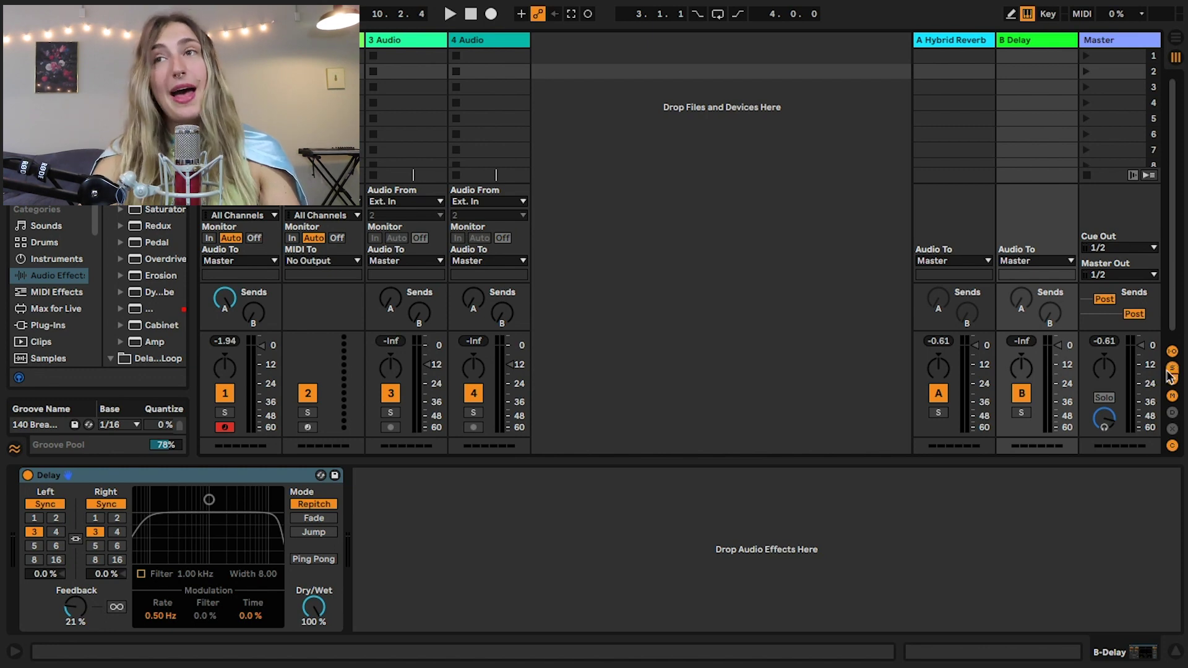
Hide the mixer's Sends section and bring it back.
{"action": "left_click", "coordinate": [1172, 372]}
{"action": "left_click", "coordinate": [1173, 372]}
{"action": "left_click", "coordinate": [1172, 372]}
{"action": "left_click", "coordinate": [1172, 372]}
Reset the Wavetable track's send to the Hybrid Reverb return, and set it to -20 dB in the Arrangement View.
{"action": "left_click", "coordinate": [225, 300]}
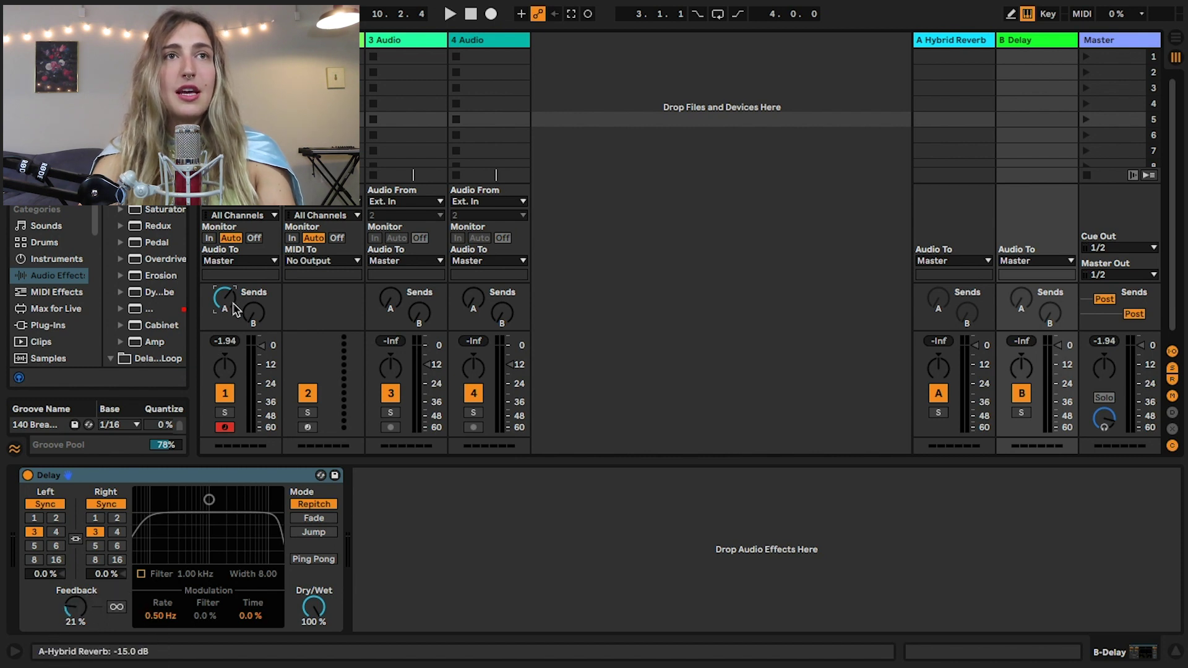
{"action": "key", "text": "Delete"}
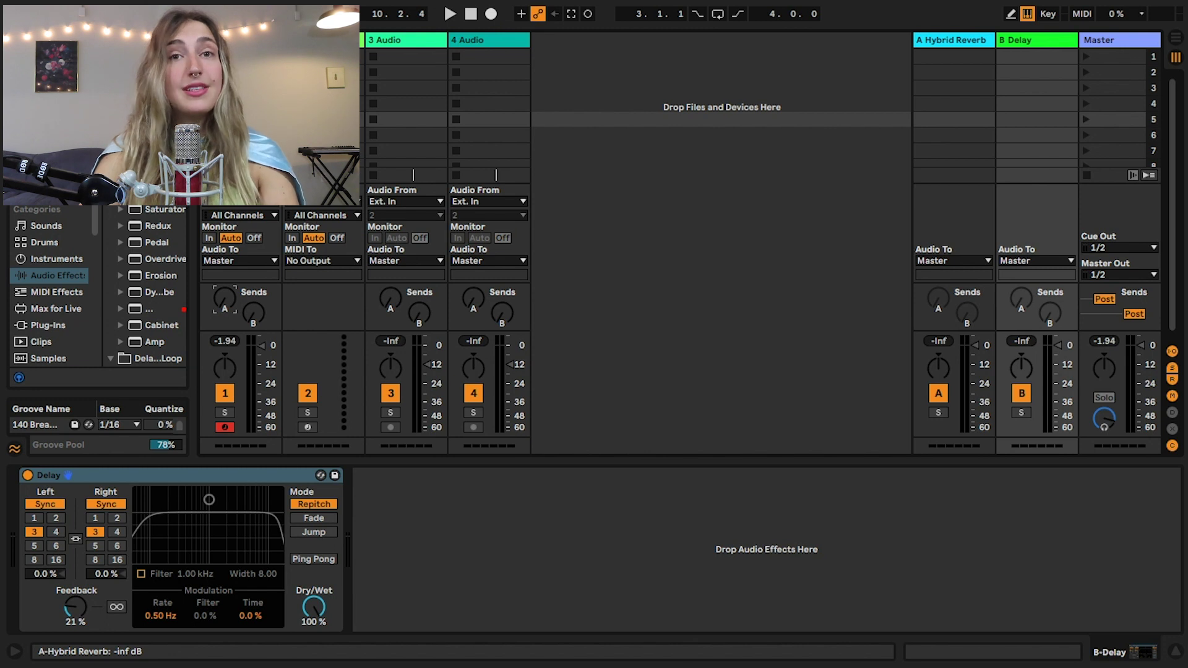
{"action": "left_click_drag", "start_coordinate": [225, 300], "coordinate": [224, 291]}
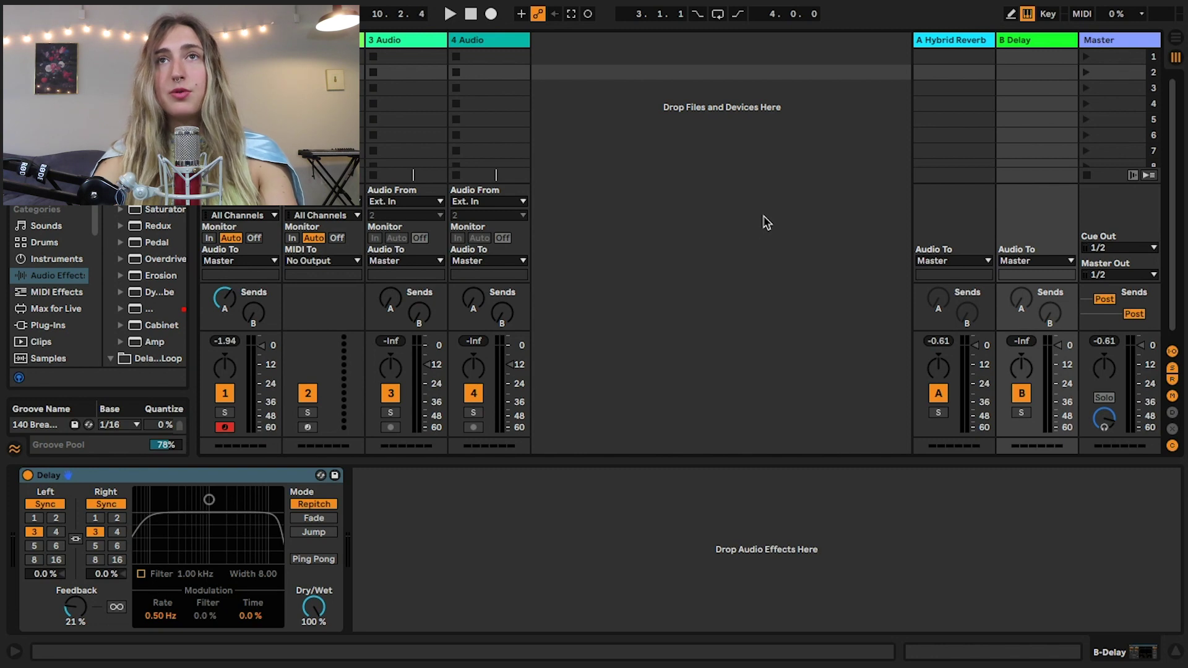
{"action": "key", "text": "Tab"}
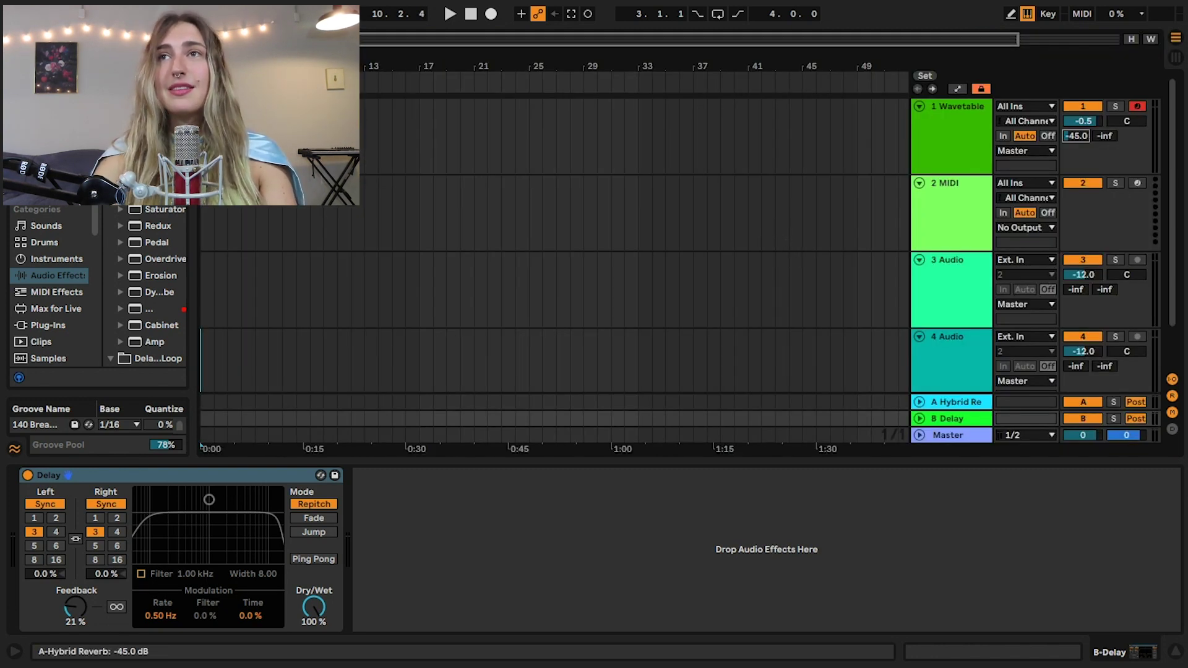
{"action": "left_click_drag", "start_coordinate": [1076, 136], "coordinate": [1075, 143]}
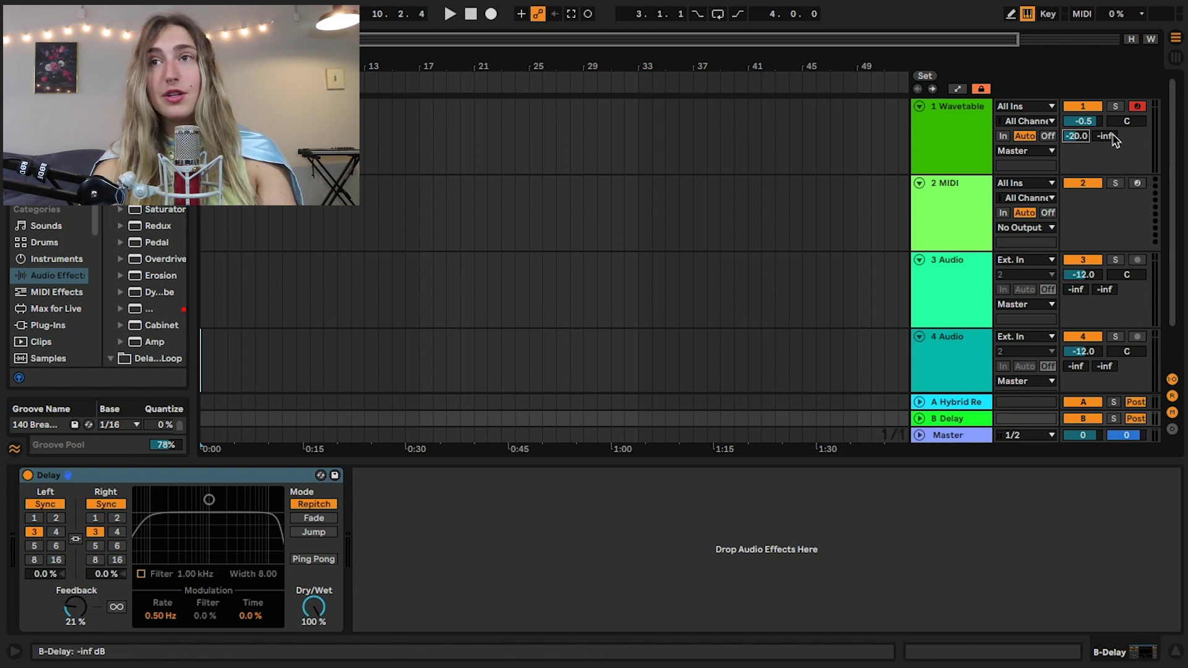
Add several new return tracks alongside the B Delay return.
{"action": "left_click", "coordinate": [964, 419]}
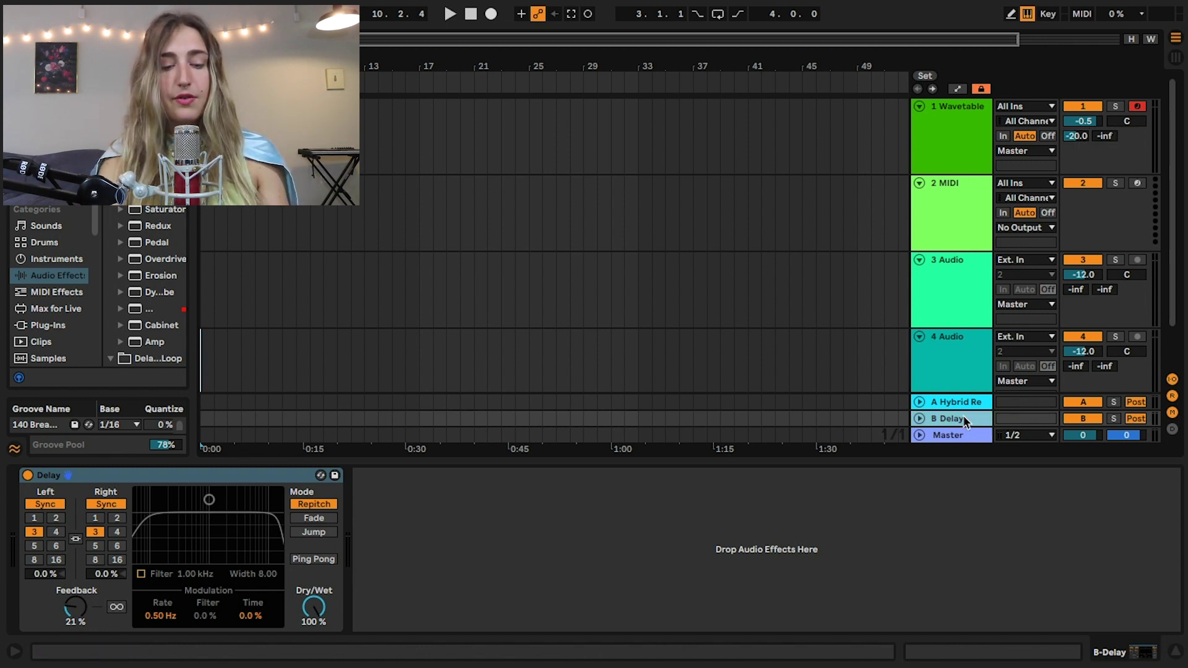
{"action": "key", "text": "ctrl+alt+t"}
{"action": "key", "text": "ctrl+alt+t"}
{"action": "key", "text": "ctrl+alt+t"}
{"action": "key", "text": "ctrl+alt+t"}
{"action": "key", "text": "ctrl+alt+t"}
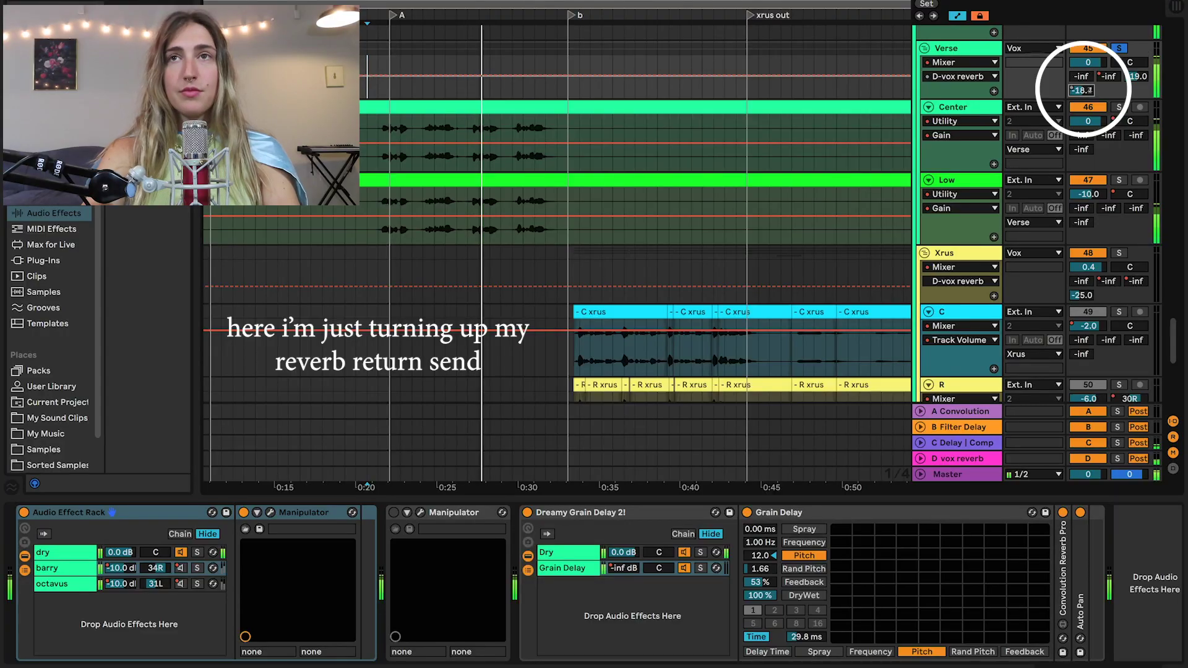
Raise the Verse group's send to the D vox reverb return and show the automation of its C Delay send.
{"action": "left_click_drag", "start_coordinate": [1081, 91], "coordinate": [1081, 70]}
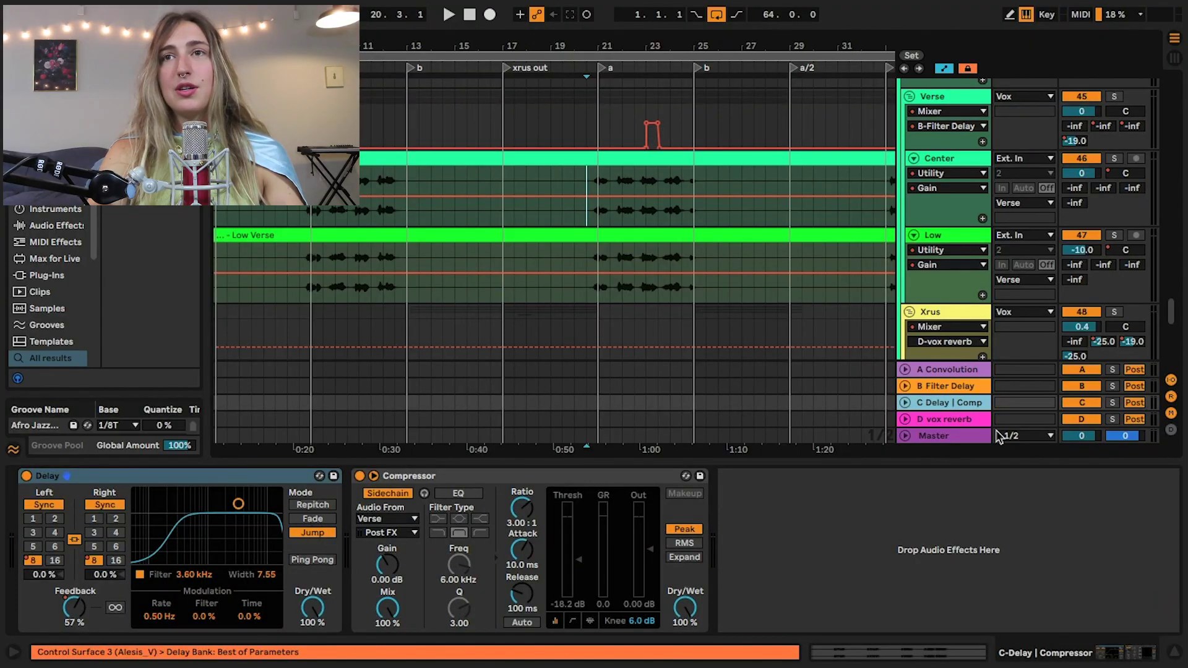
{"action": "right_click", "coordinate": [1131, 126]}
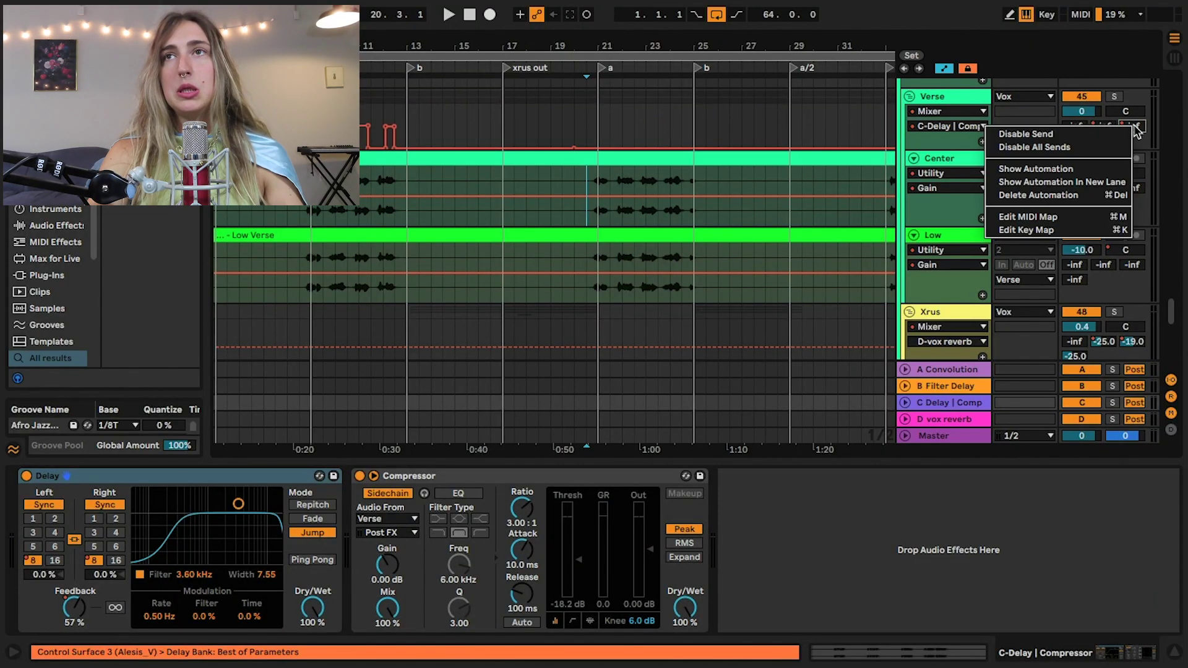
{"action": "left_click", "coordinate": [1022, 169]}
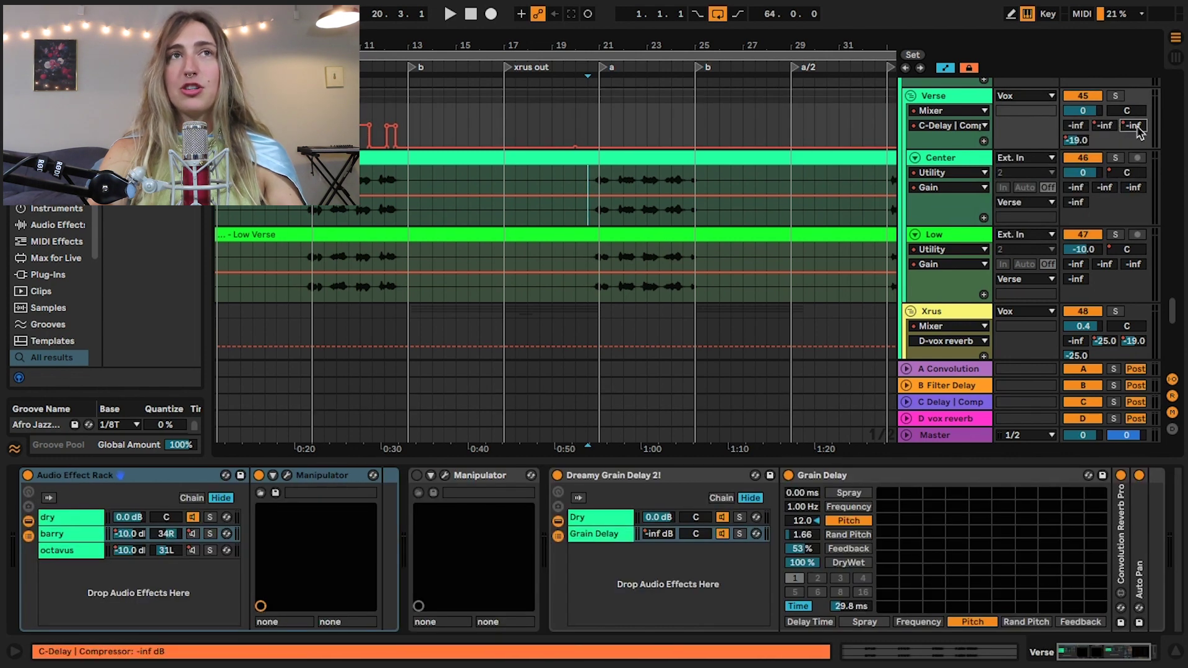
Solo the Verse group and play it from bar 9 to hear the automated delay throws on the vocal phrases.
{"action": "scroll", "coordinate": [326, 247], "scroll_direction": "up", "scroll_amount": 3}
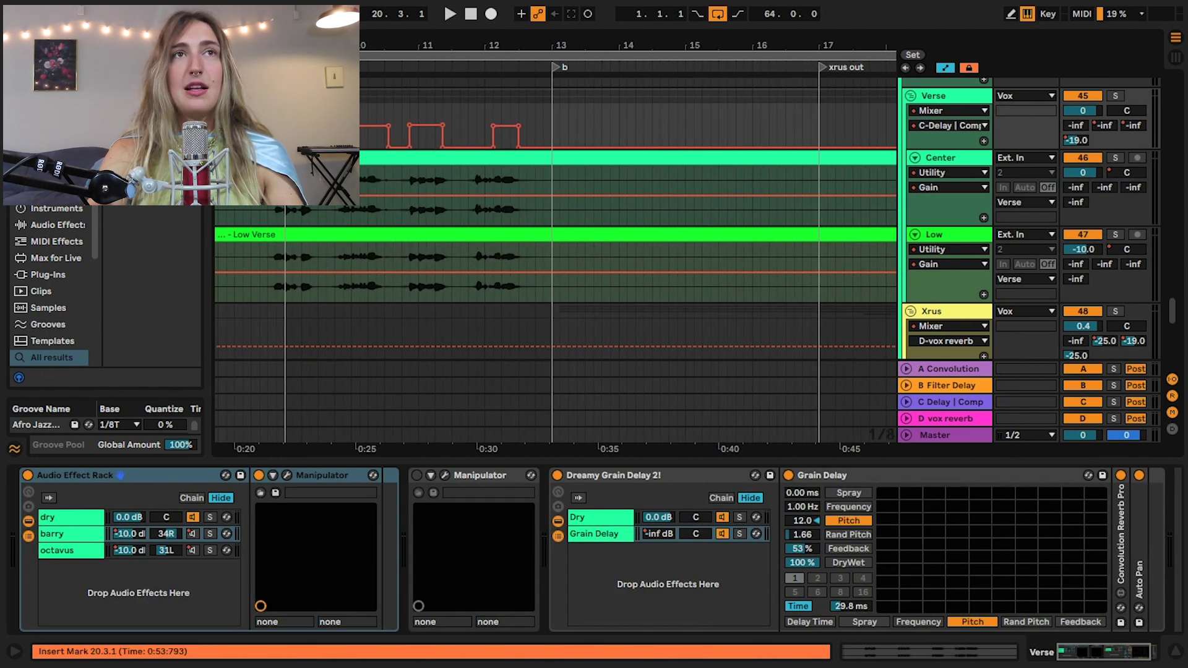
{"action": "left_click_drag", "start_coordinate": [372, 34], "coordinate": [350, 62]}
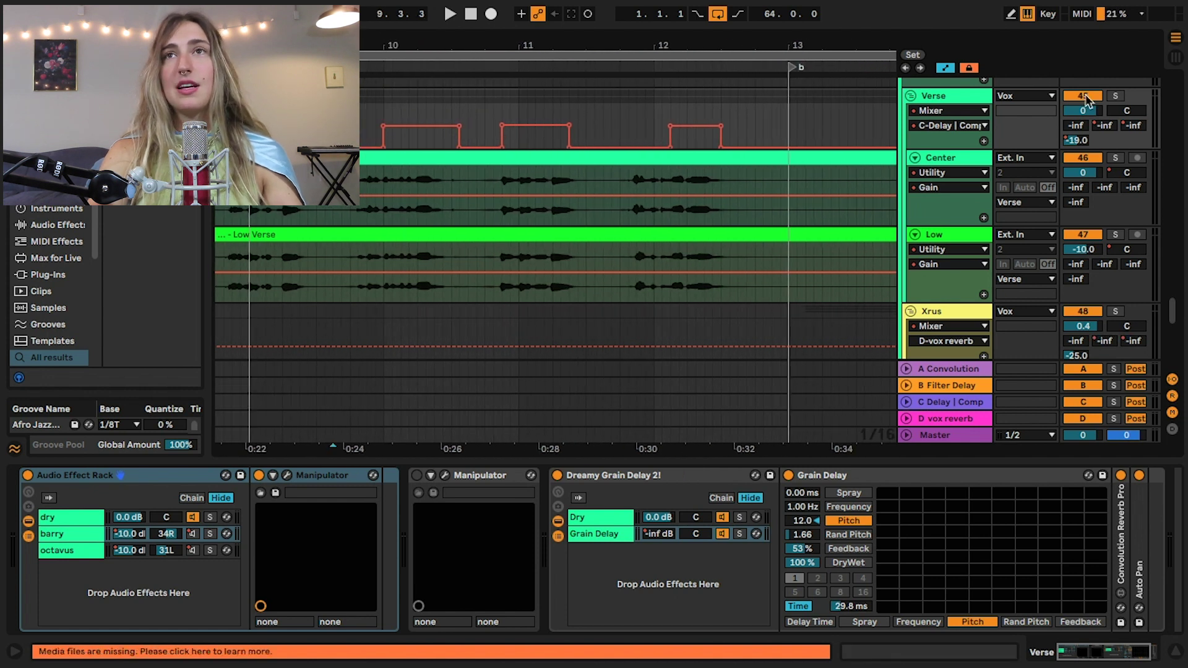
{"action": "left_click", "coordinate": [1116, 96]}
{"action": "key", "text": "space"}
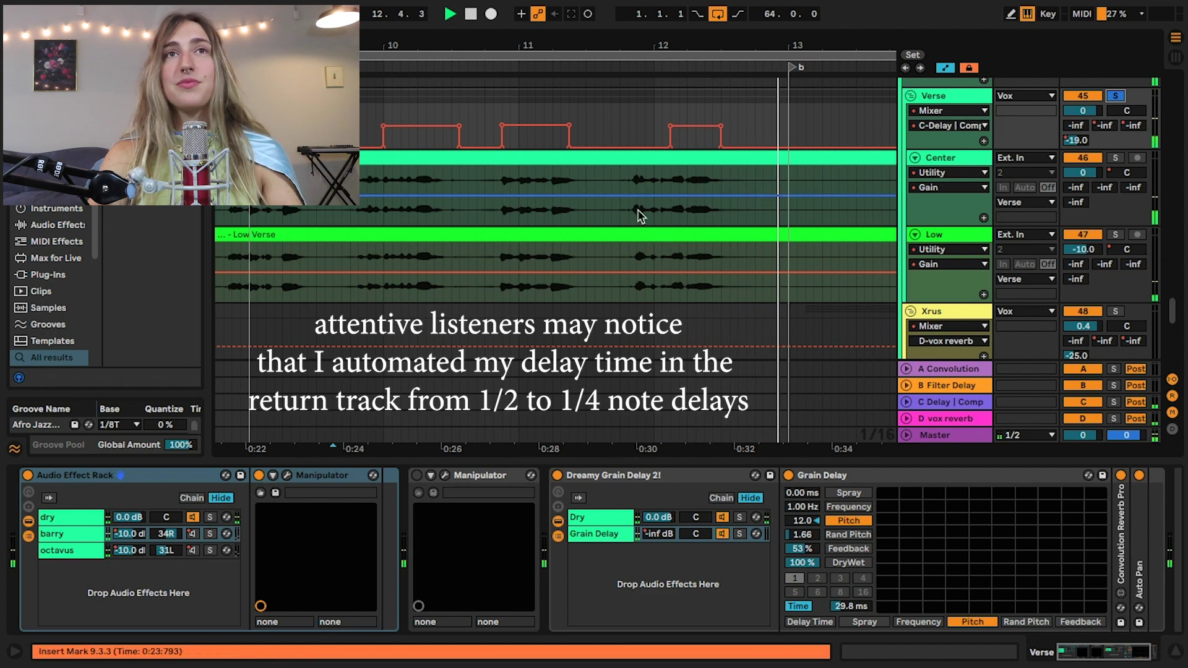
{"action": "key", "text": "space"}
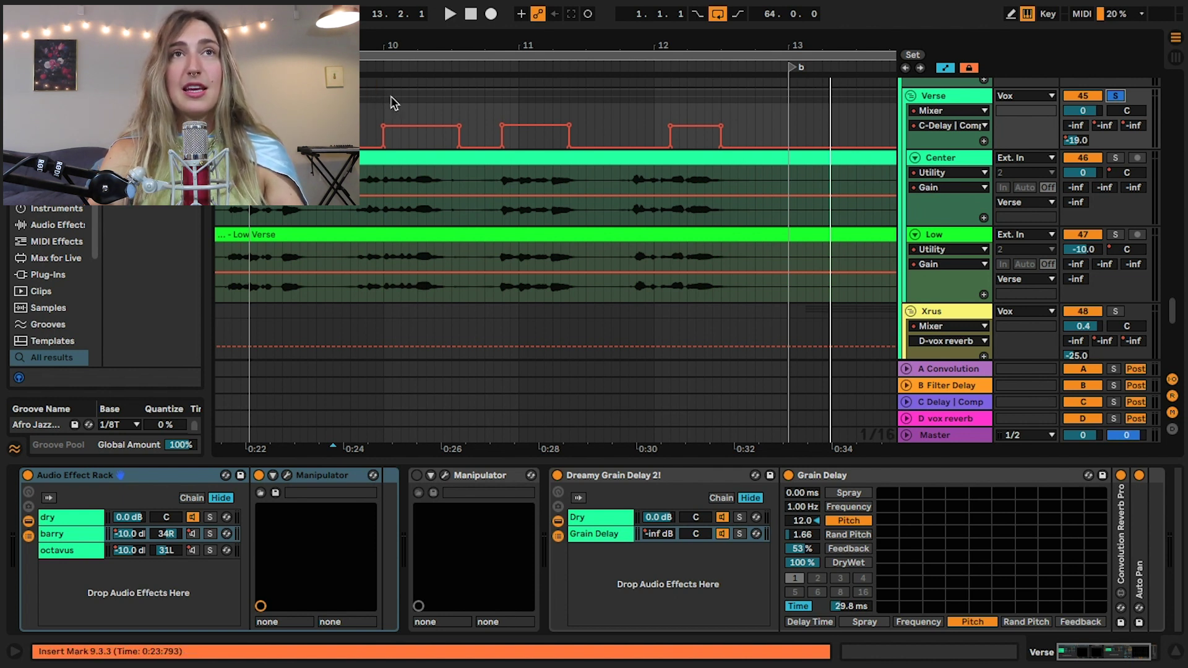
{"action": "key", "text": "space"}
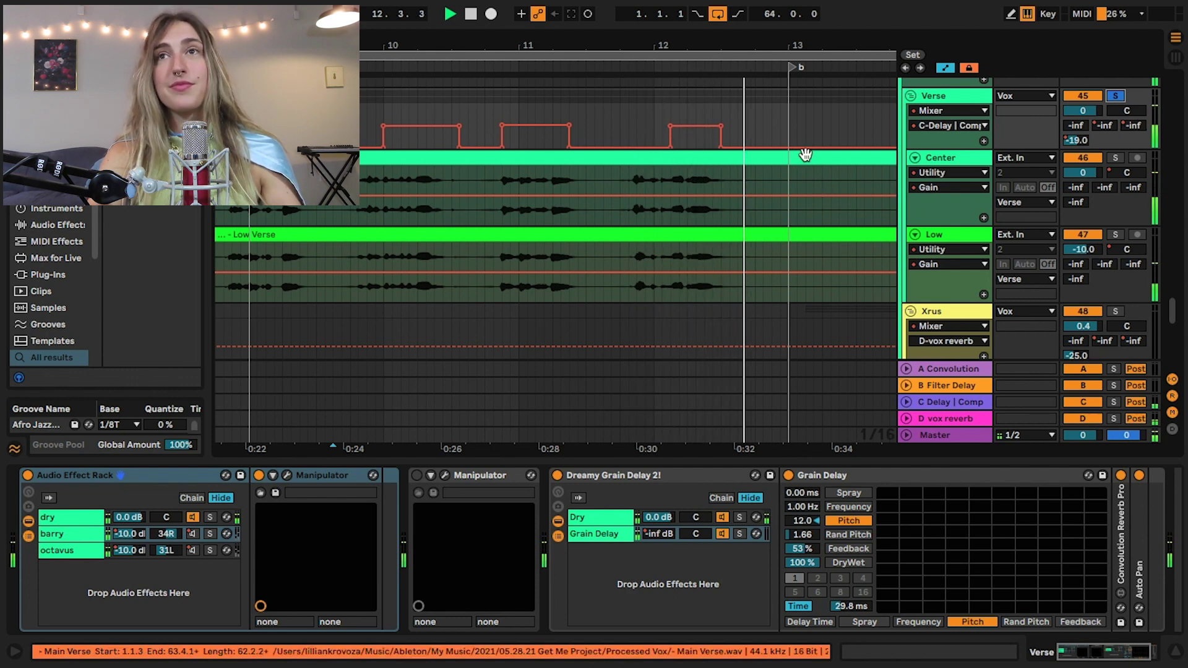
{"action": "key", "text": "space"}
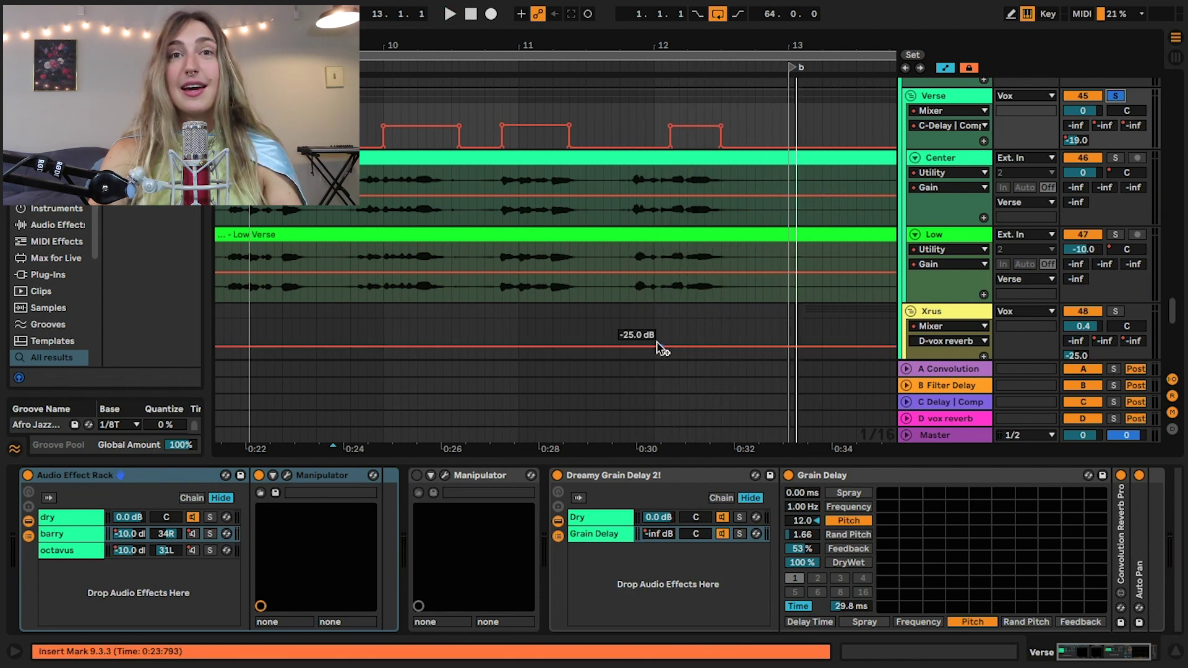
Automate Device On for the Verse group's Delay so it is active only over the phrase at bar 10, and audition it.
{"action": "right_click", "coordinate": [1134, 125]}
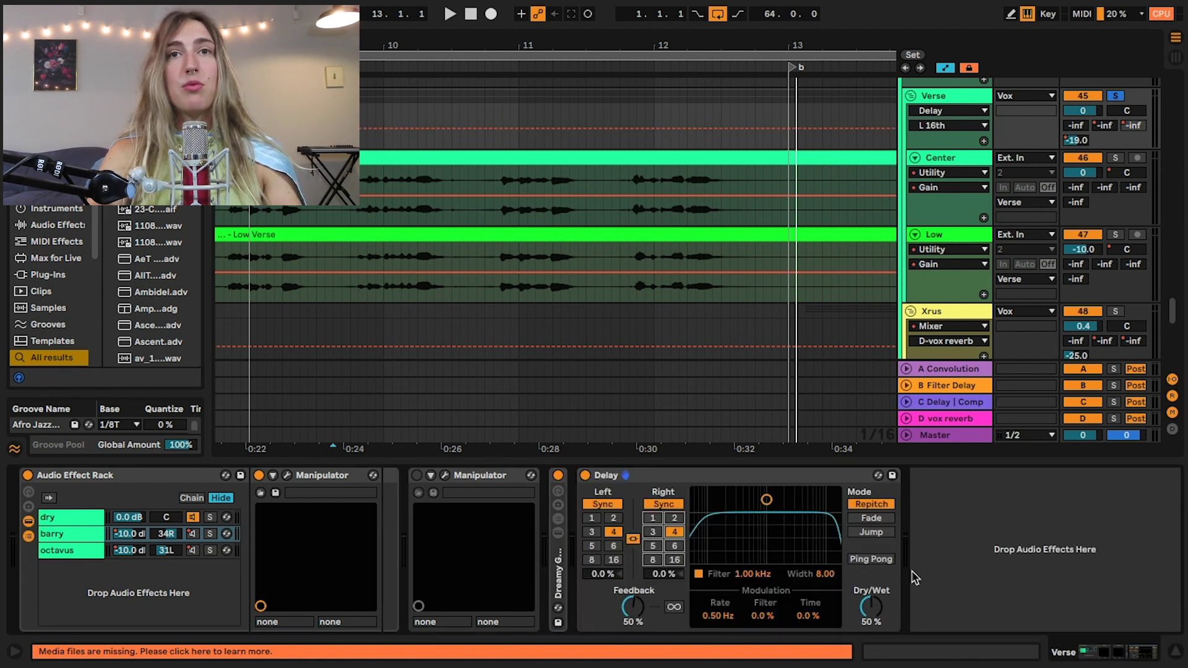
{"action": "left_click", "coordinate": [370, 186]}
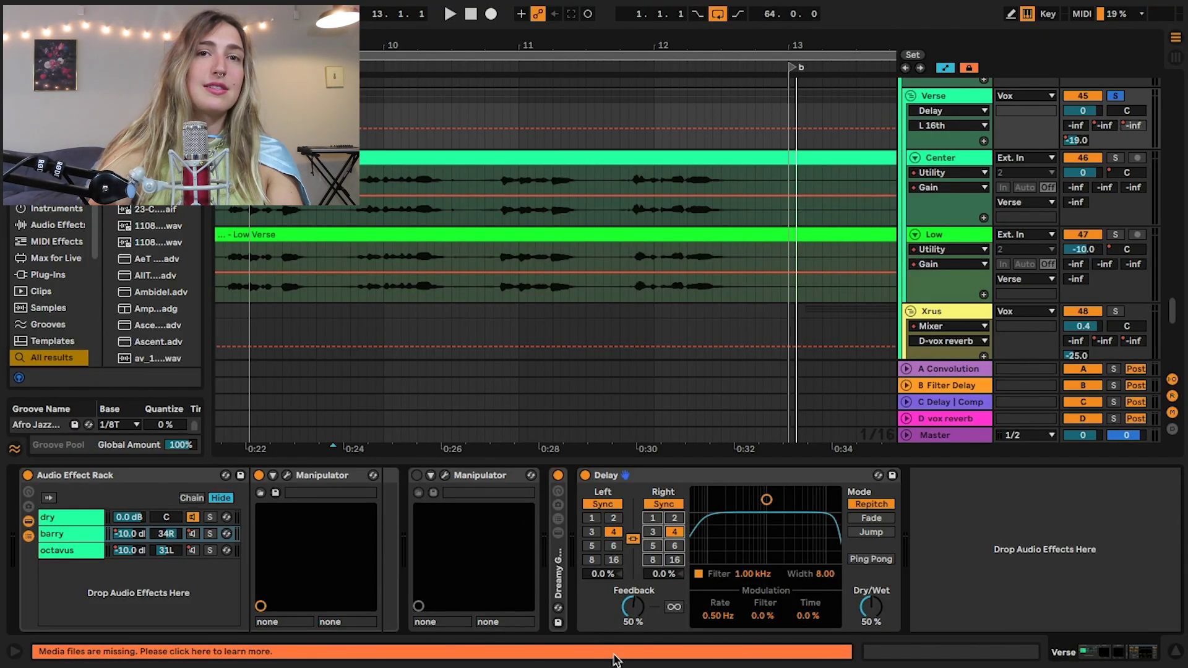
{"action": "left_click", "coordinate": [612, 626]}
{"action": "key", "text": "b"}
{"action": "left_click", "coordinate": [381, 131]}
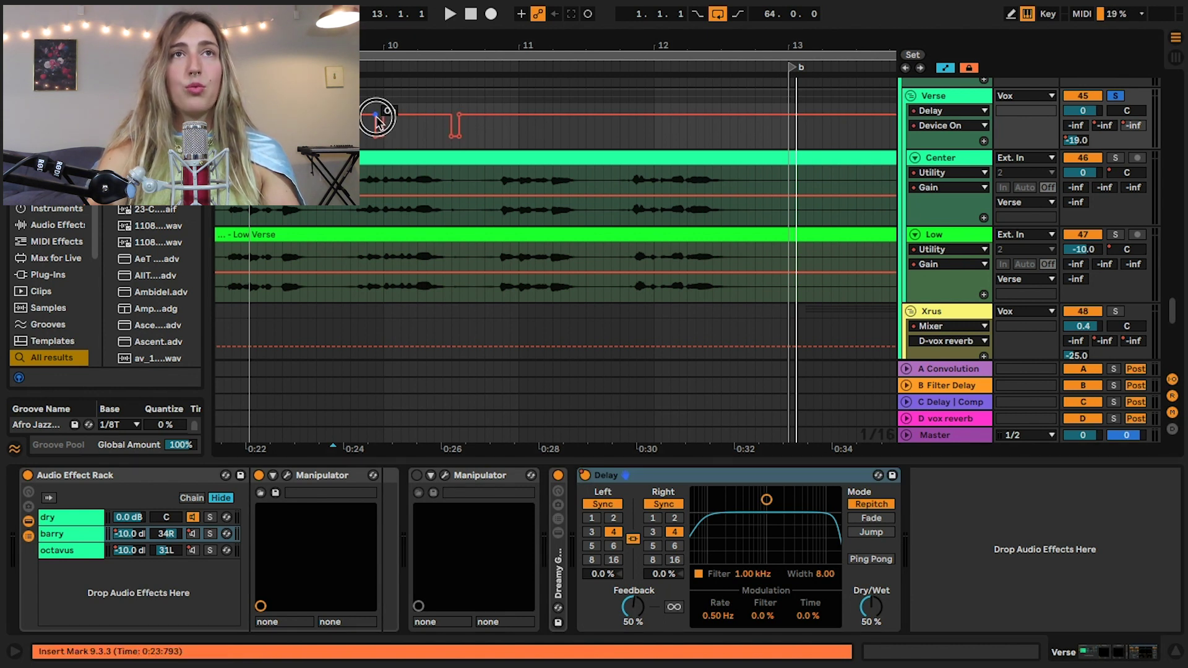
{"action": "left_click", "coordinate": [459, 115]}
{"action": "key", "text": "space"}
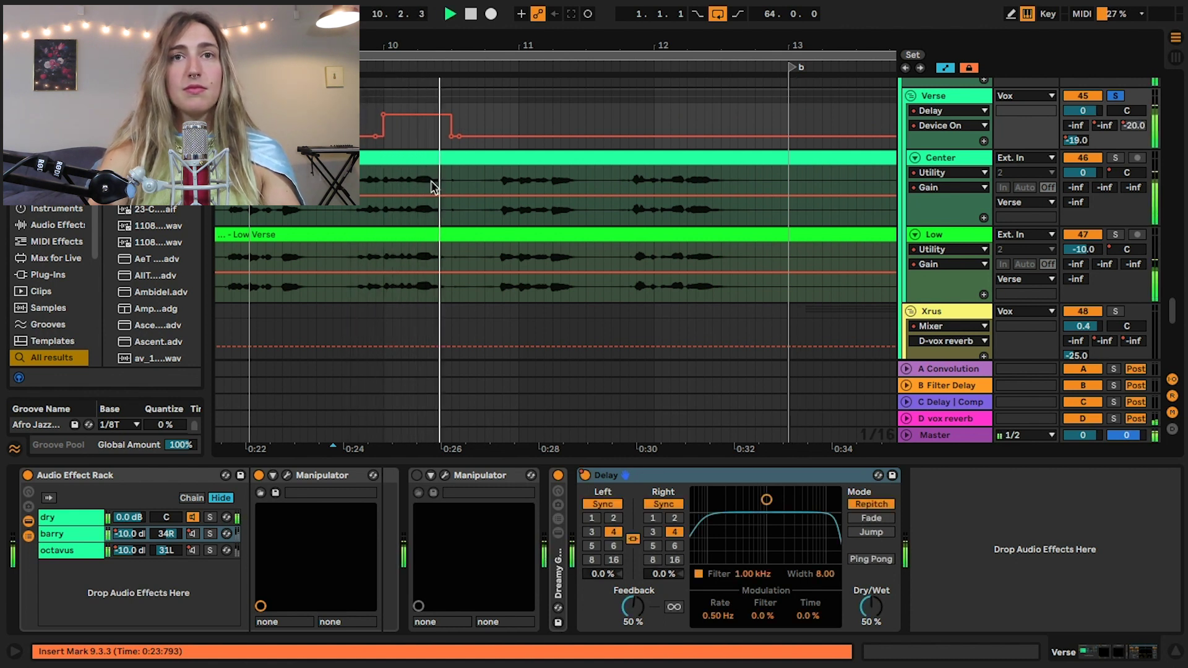
{"action": "key", "text": "space"}
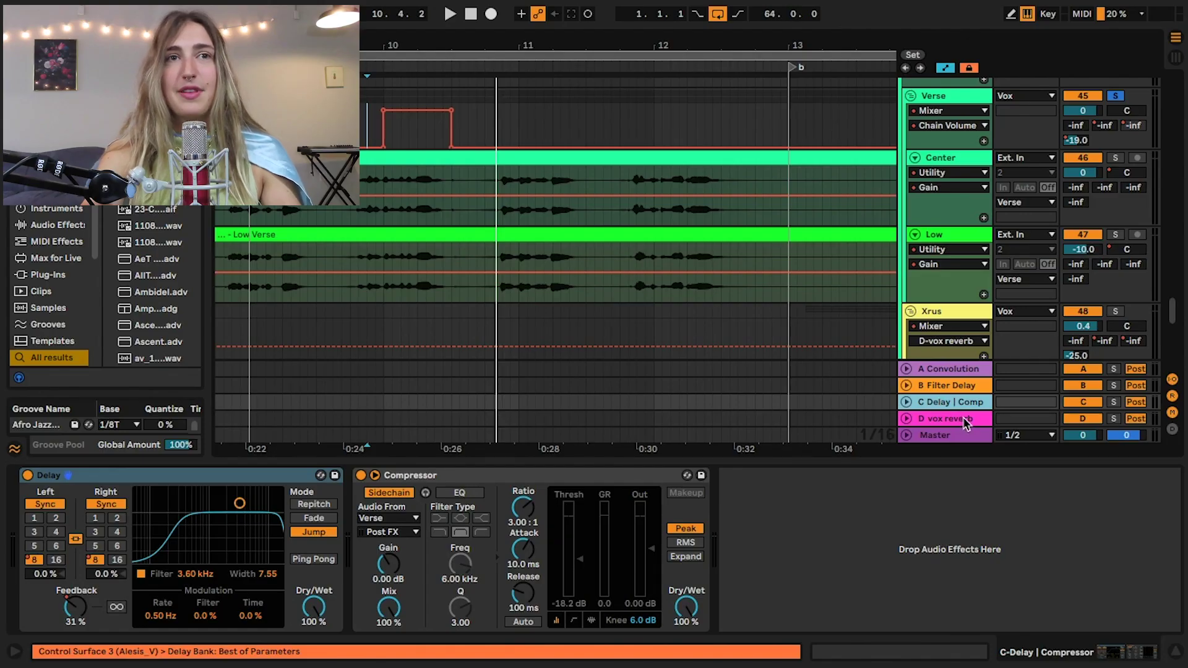
Examine the D vox reverb return's effects chain, from Convolution Reverb Pro through EQ Eight and Utility to the sidechained Compressor.
{"action": "left_click", "coordinate": [963, 421]}
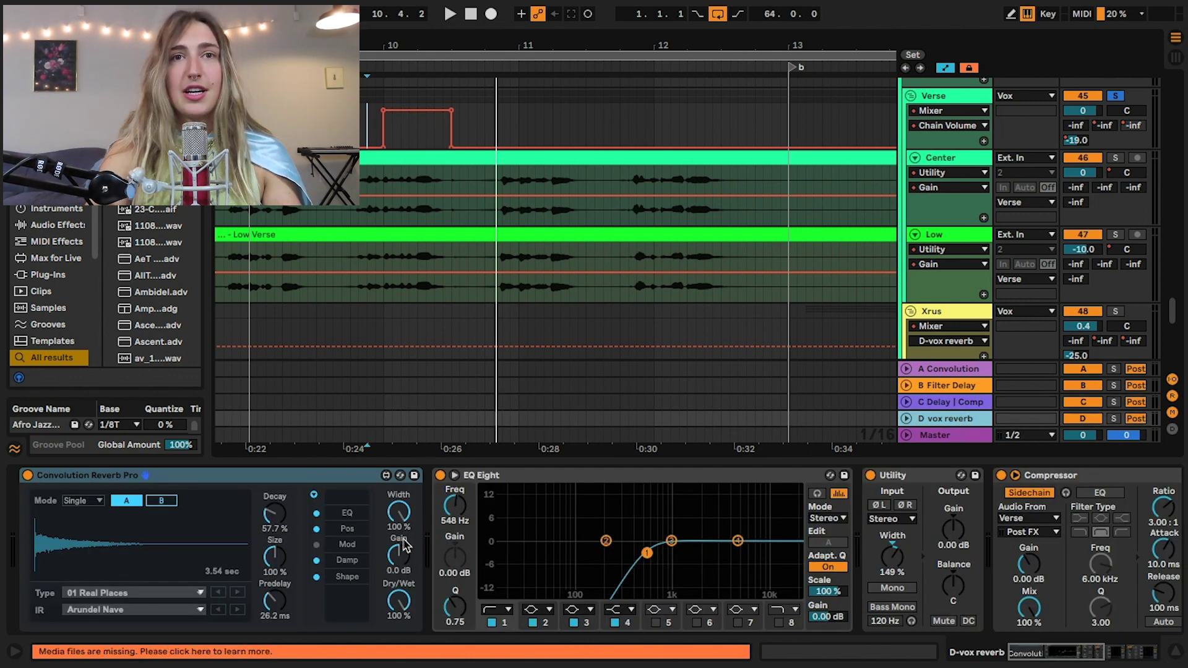
{"action": "scroll", "coordinate": [501, 530], "scroll_direction": "right", "scroll_amount": 5}
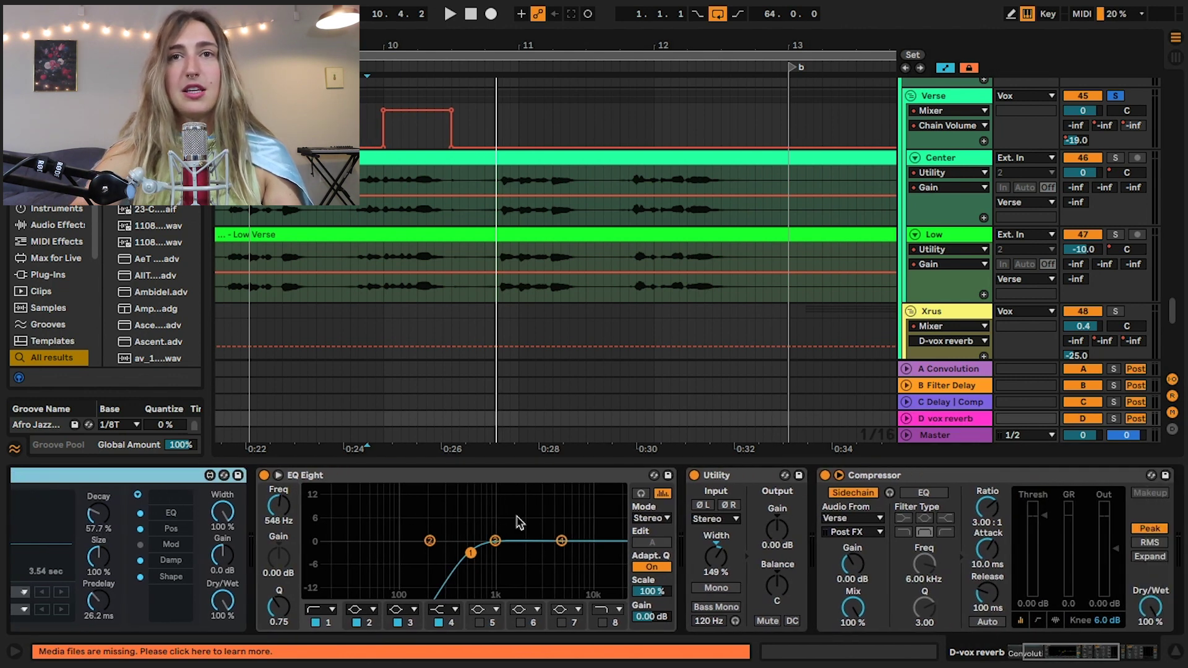
{"action": "scroll", "coordinate": [519, 523], "scroll_direction": "right", "scroll_amount": 2}
{"action": "scroll", "coordinate": [717, 517], "scroll_direction": "right", "scroll_amount": 1}
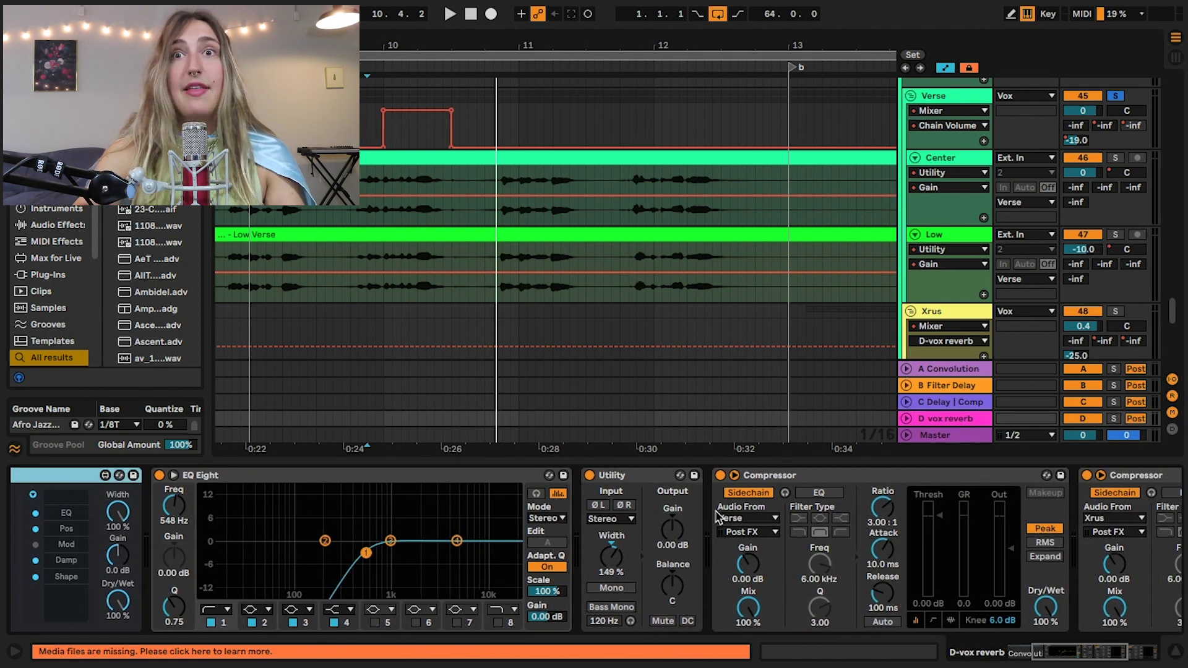
{"action": "left_click", "coordinate": [838, 477]}
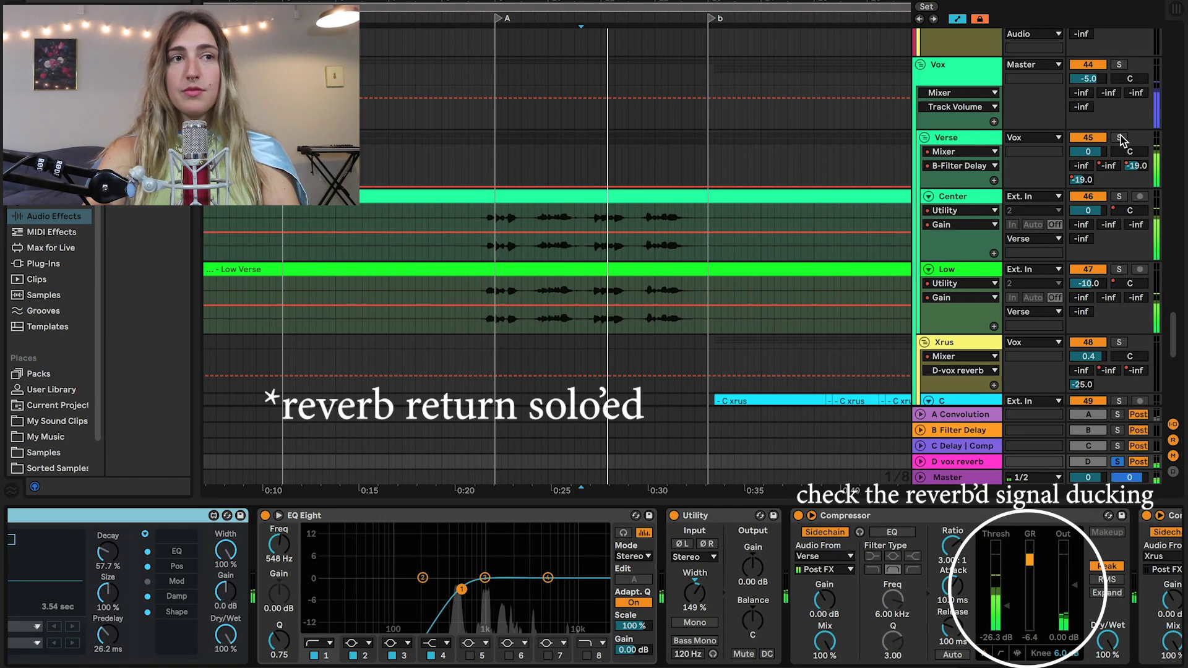
Solo the Verse group, check its Solo in Place option, and play back the vocal passage.
{"action": "left_click", "coordinate": [1120, 137]}
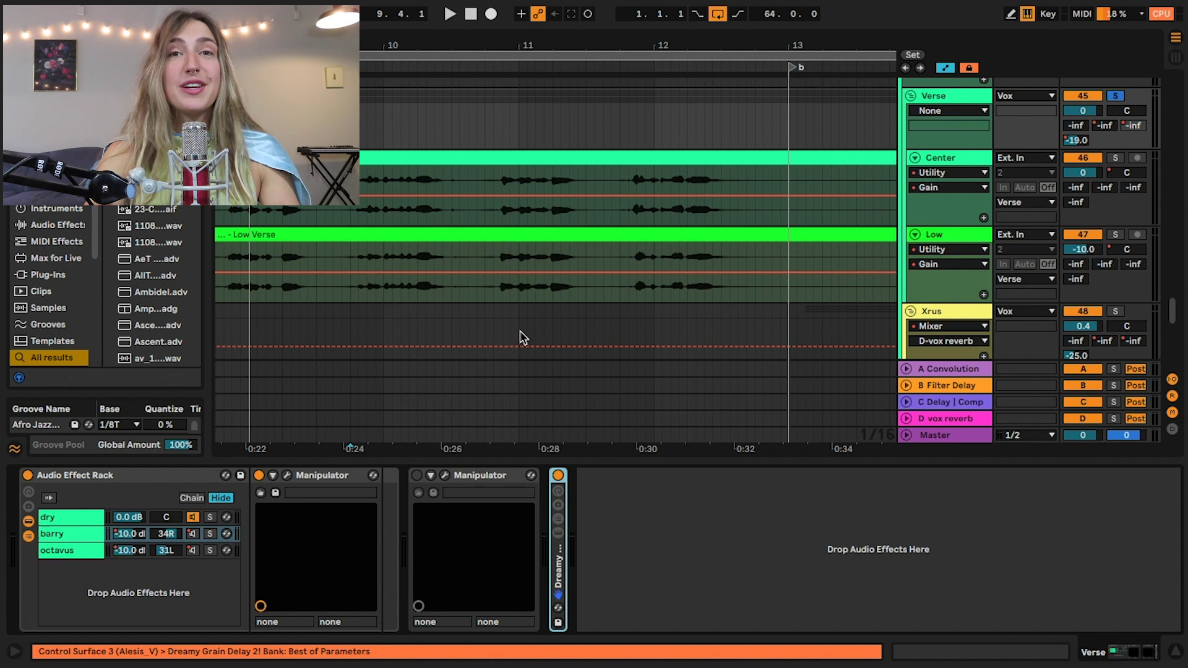
{"action": "left_click", "coordinate": [666, 528]}
{"action": "left_click", "coordinate": [964, 101]}
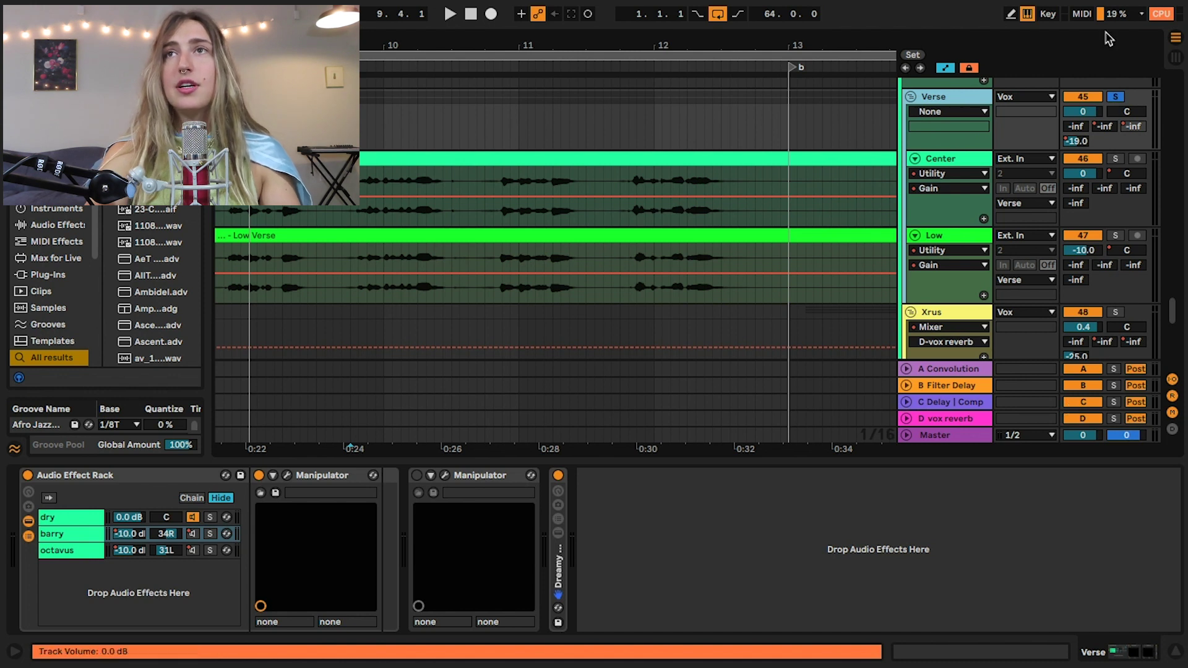
{"action": "right_click", "coordinate": [1115, 97]}
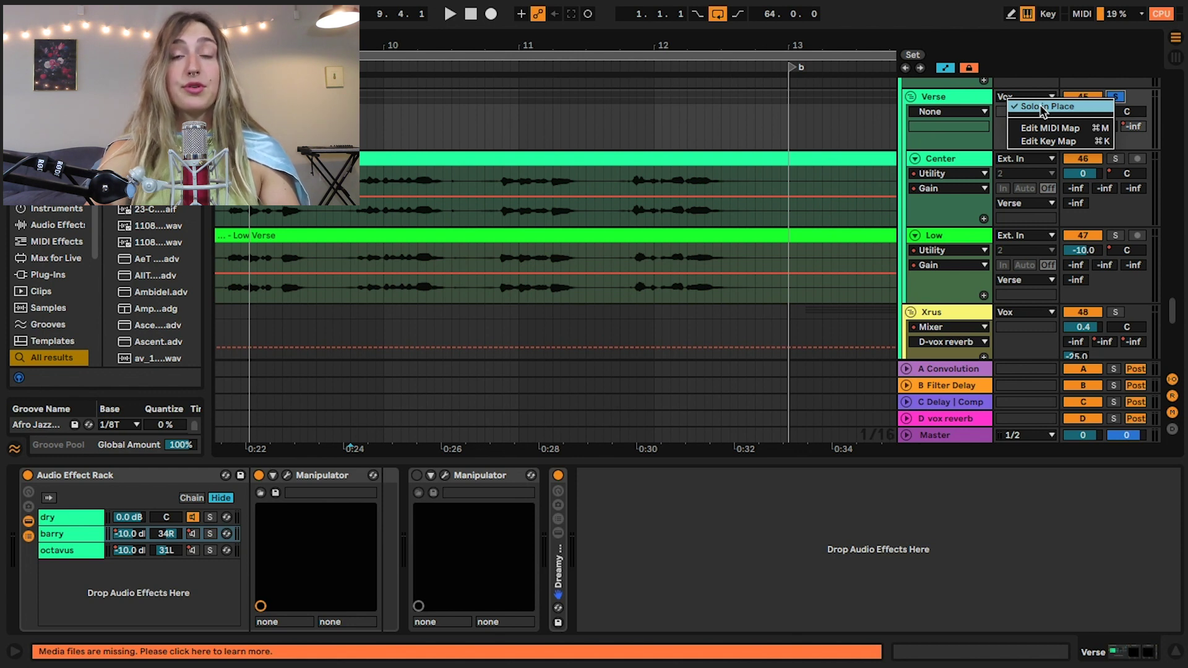
{"action": "left_click", "coordinate": [995, 104]}
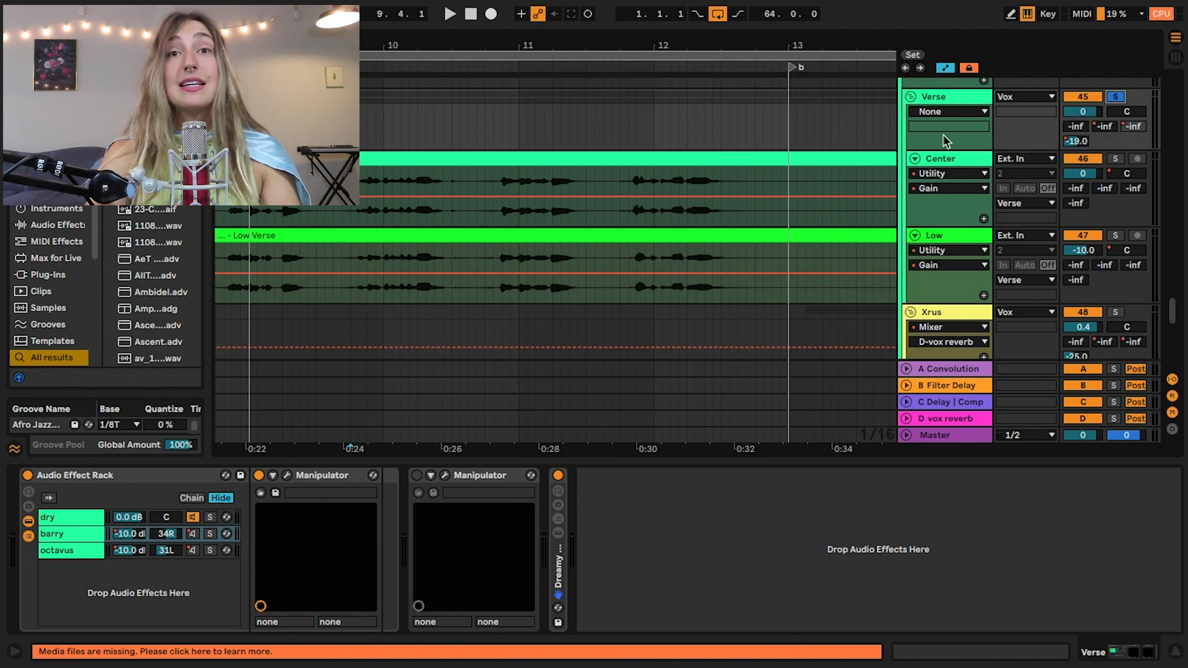
{"action": "key", "text": "space"}
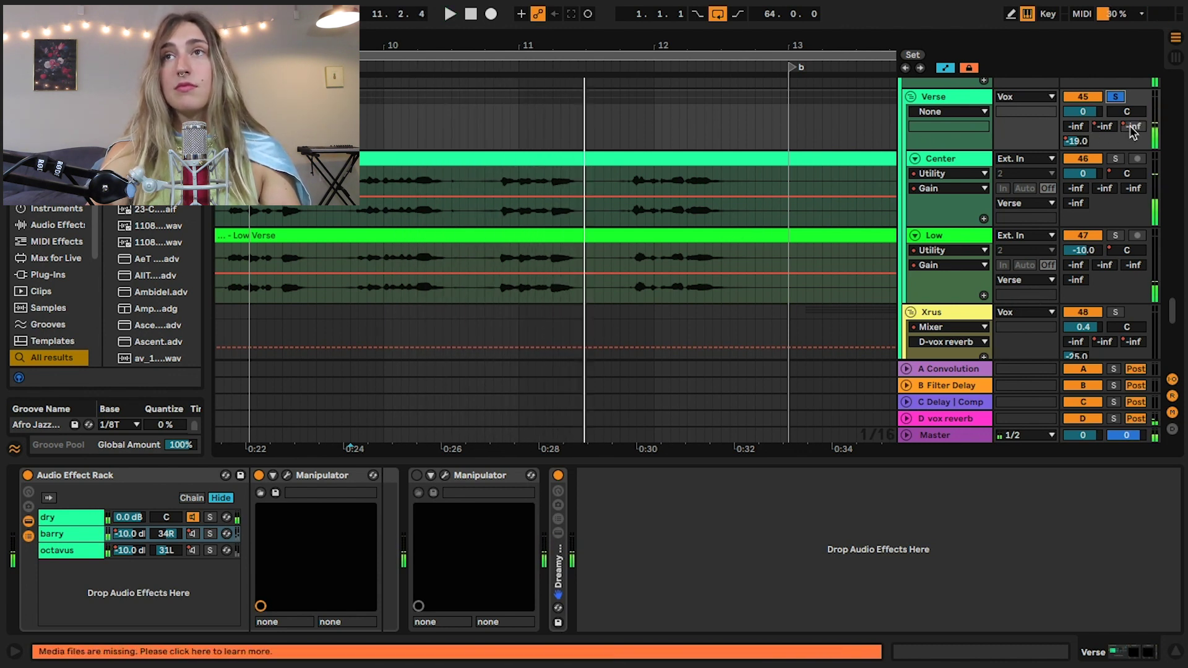
Stop playback, turn off Solo in Place for the soloed Verse group, and play the vocal passage again.
{"action": "key", "text": "space"}
{"action": "right_click", "coordinate": [1114, 98]}
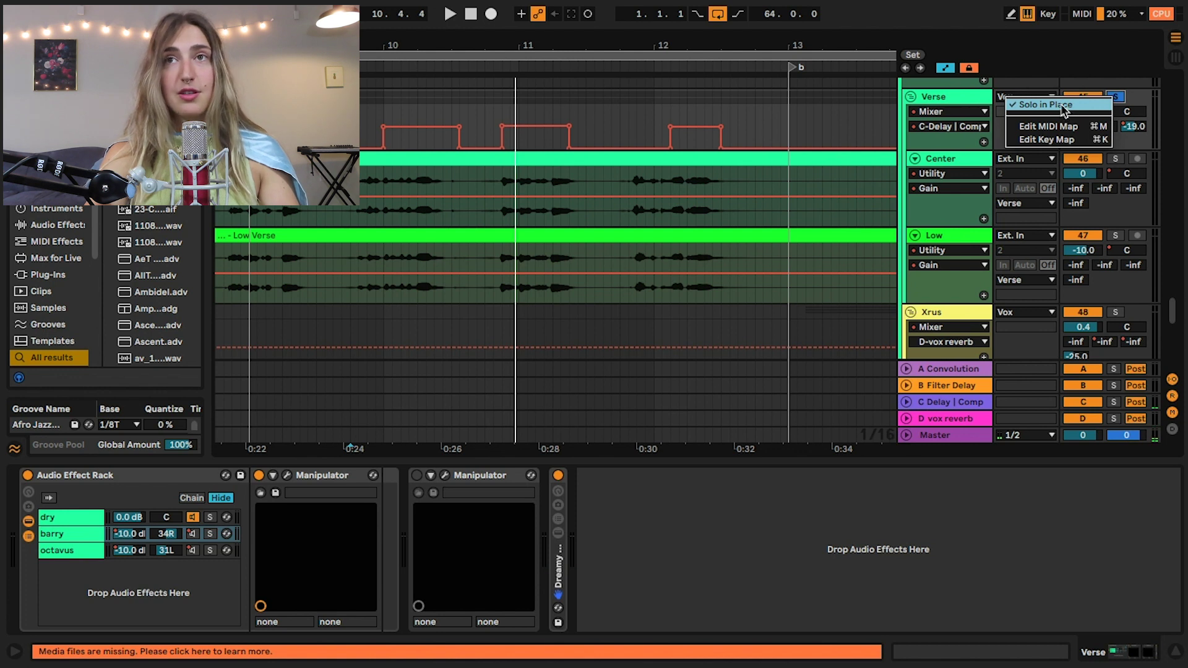
{"action": "left_click", "coordinate": [1062, 107]}
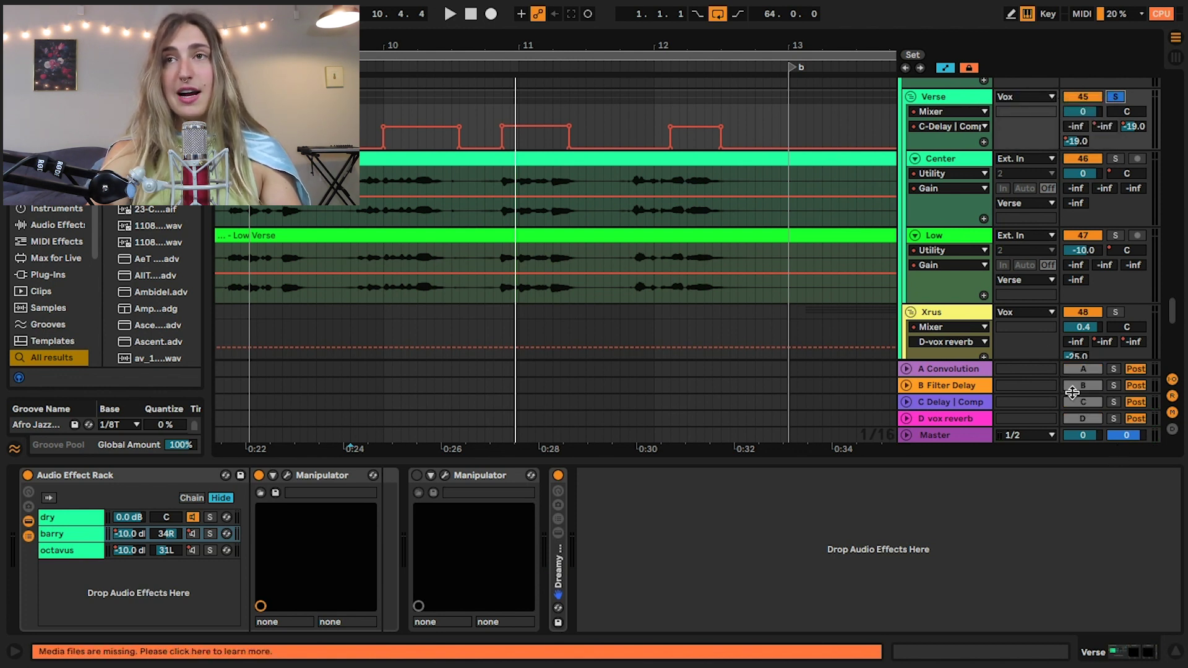
{"action": "key", "text": "space"}
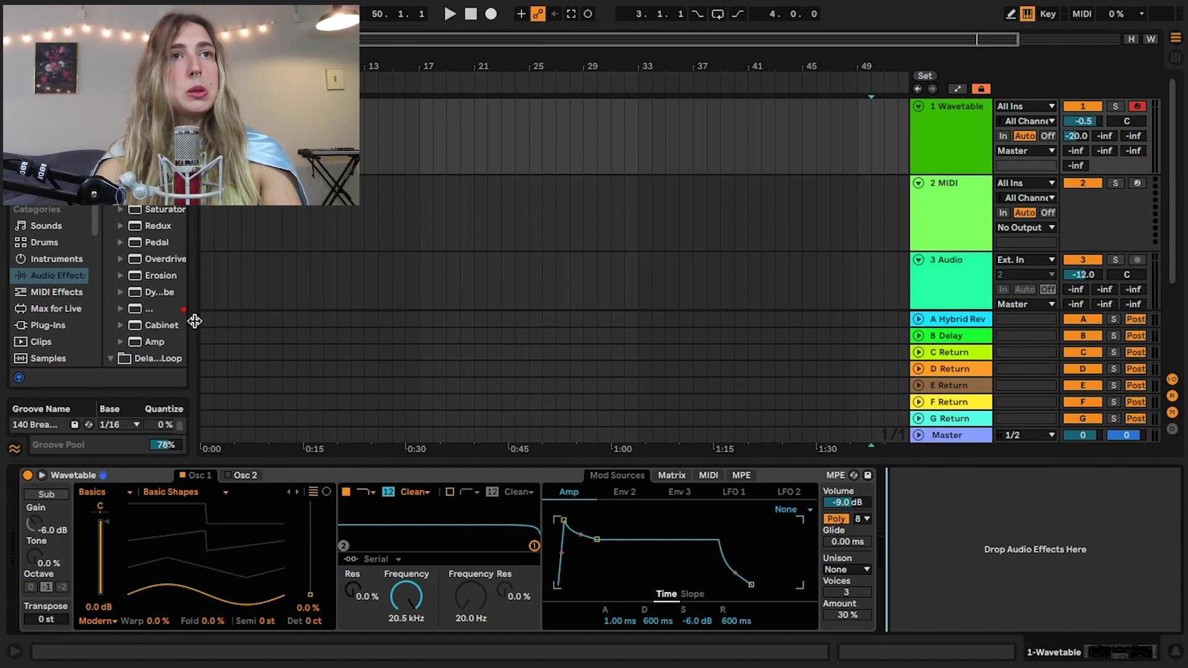
Add Echo to the Wavetable track, group it into an Audio Effect Rack, and show the rack's chain list.
{"action": "left_click_drag", "start_coordinate": [198, 328], "coordinate": [298, 303]}
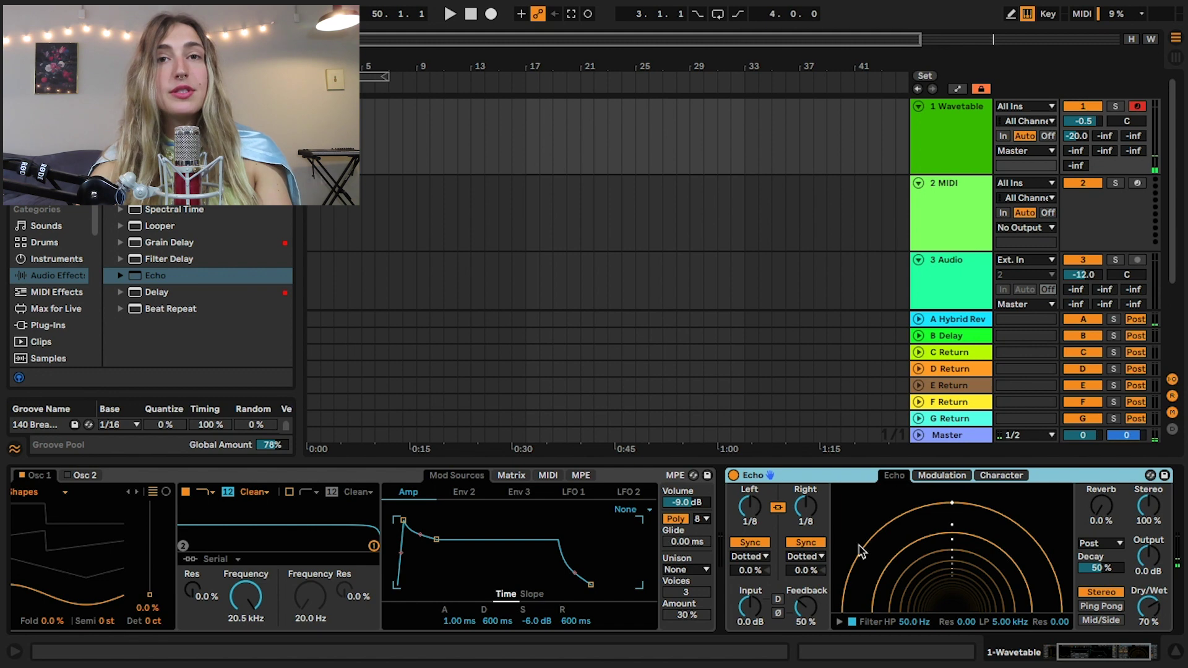
{"action": "key", "text": "ctrl+g"}
{"action": "scroll", "coordinate": [766, 574], "scroll_direction": "right", "scroll_amount": 3}
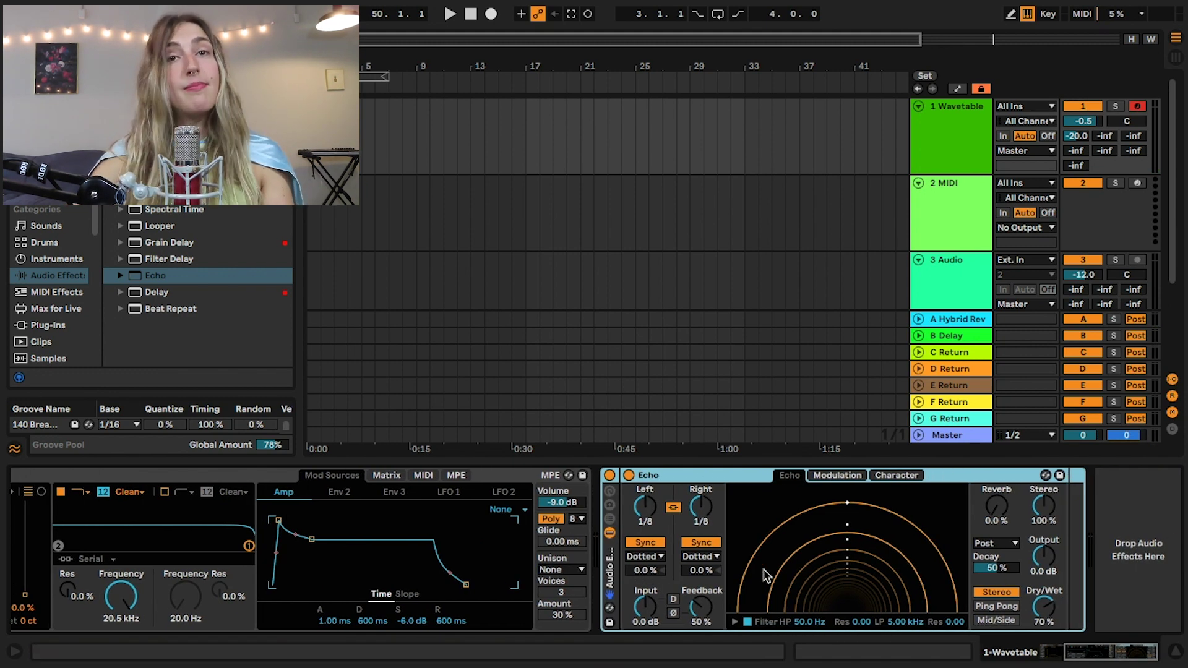
{"action": "left_click", "coordinate": [611, 493]}
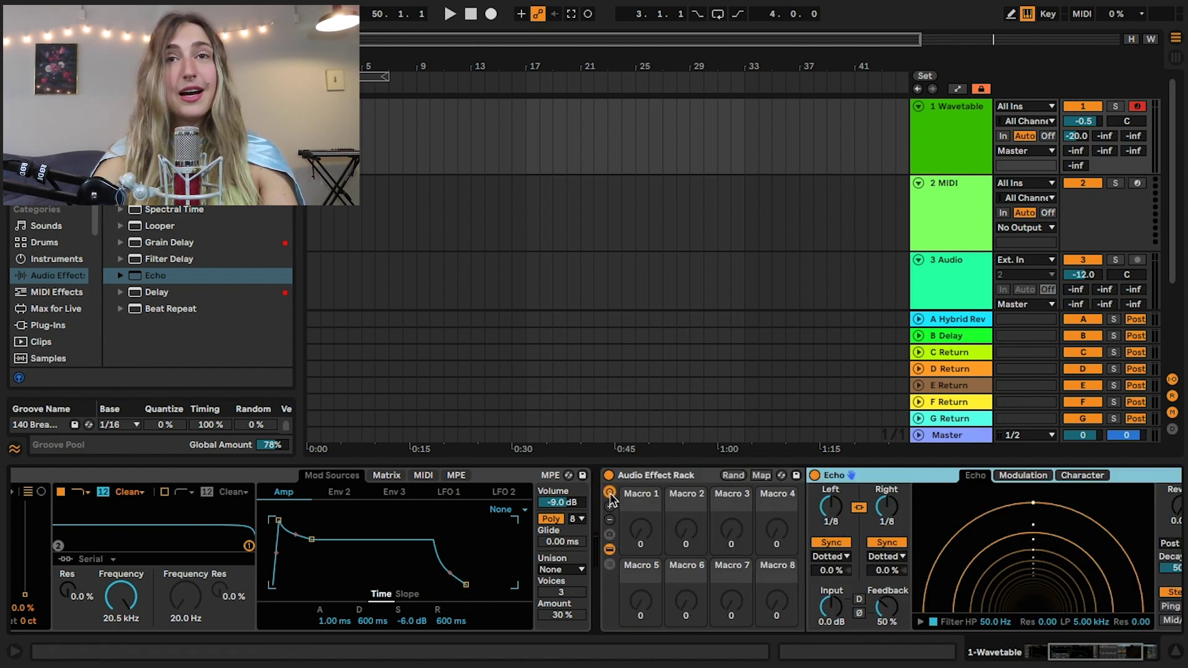
{"action": "left_click", "coordinate": [610, 495]}
{"action": "left_click", "coordinate": [610, 519]}
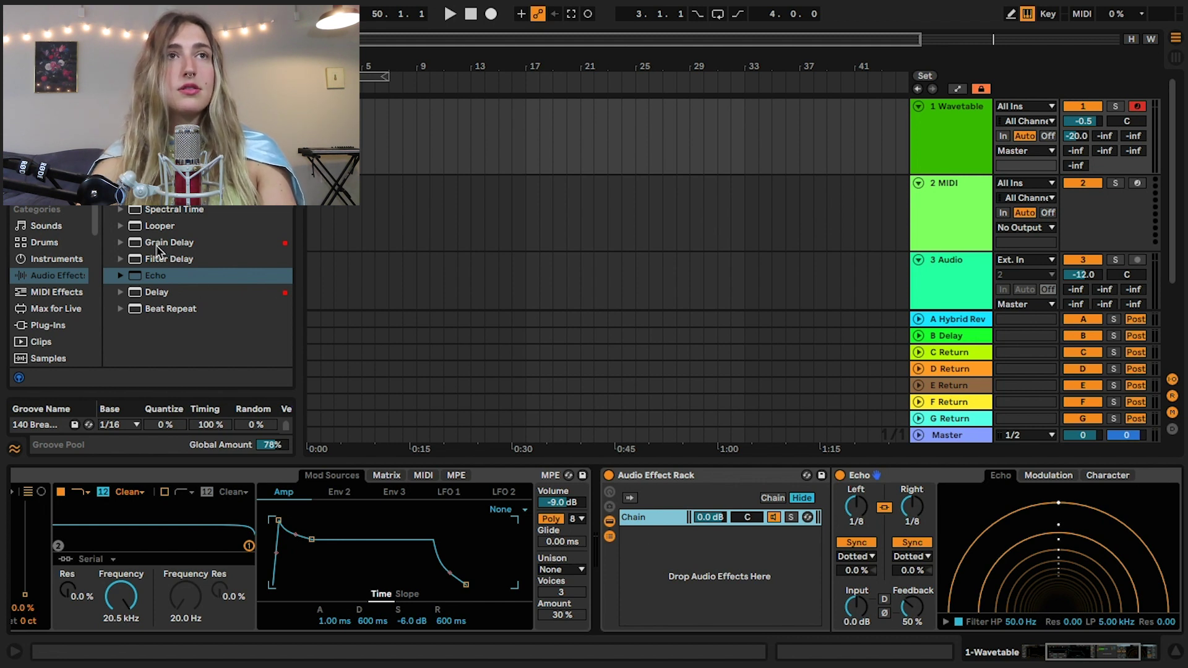
Put Grain Delay in a second rack chain, and make a third chain from a copy with its Grain Delay removed.
{"action": "left_click_drag", "start_coordinate": [166, 242], "coordinate": [761, 603]}
{"action": "left_click_drag", "start_coordinate": [665, 534], "coordinate": [680, 572]}
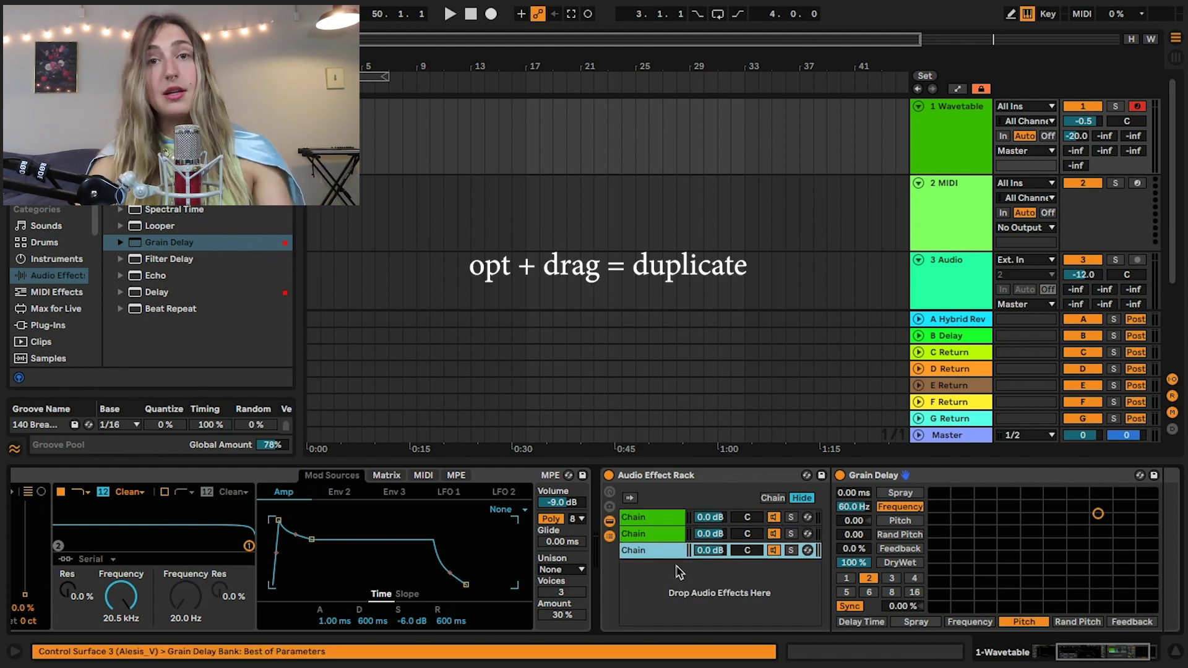
{"action": "left_click", "coordinate": [989, 481]}
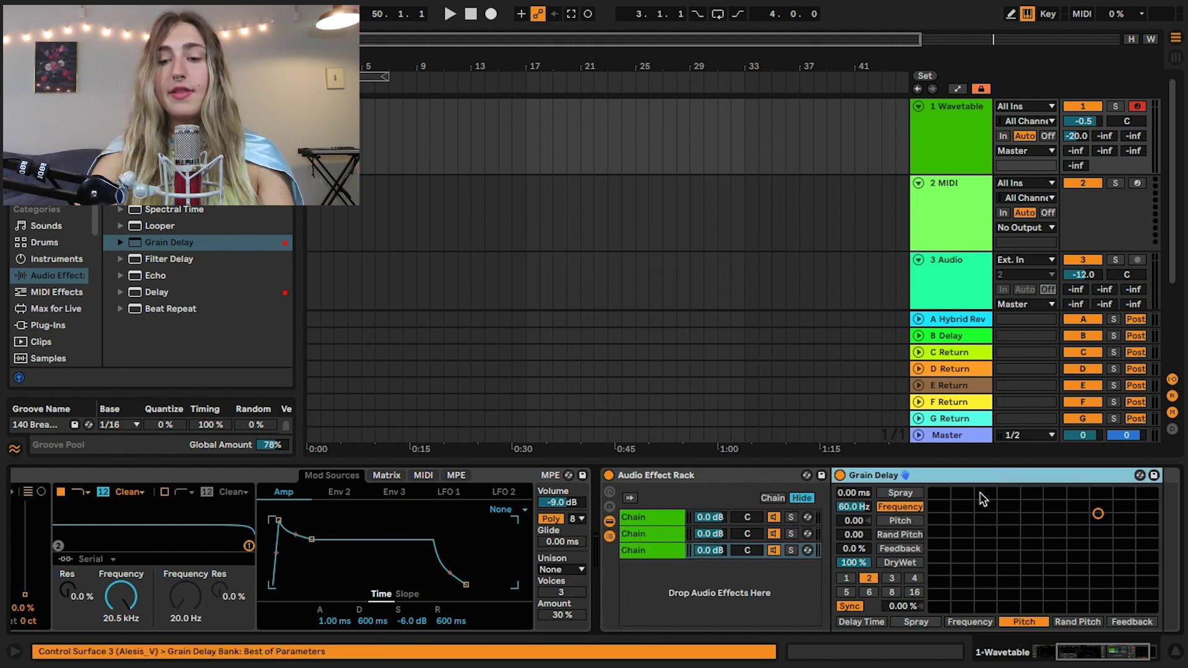
{"action": "key", "text": "BackSpace"}
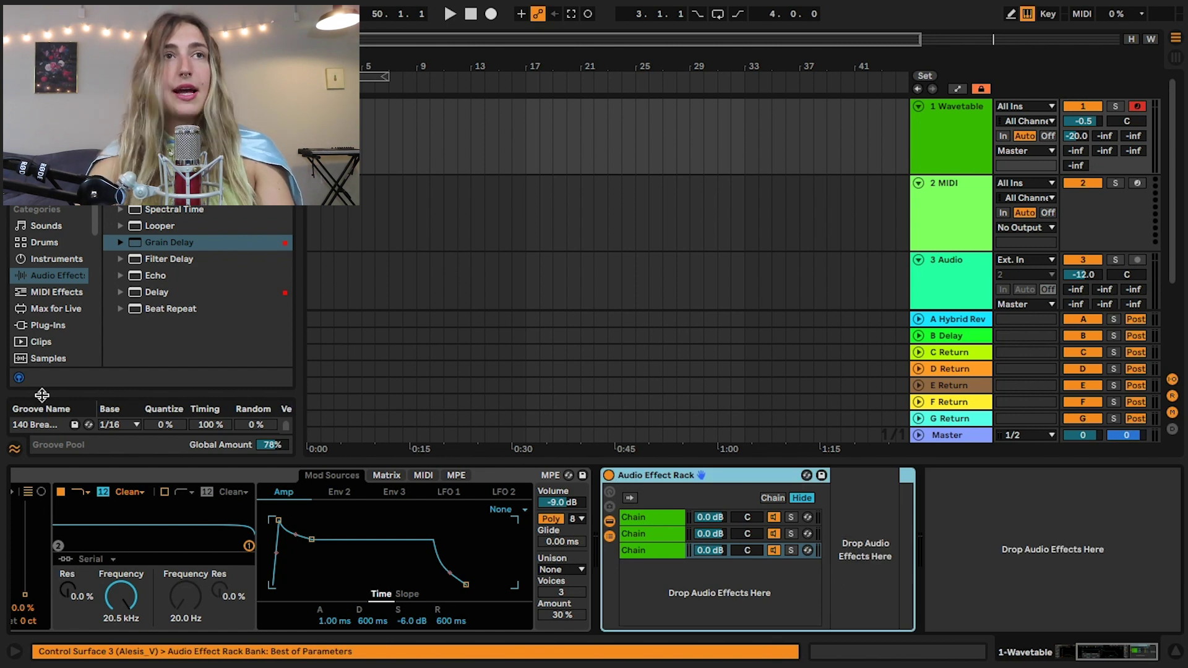
Load Hybrid Reverb into the third chain and create a fourth, empty chain named Dry.
{"action": "left_click", "coordinate": [650, 517]}
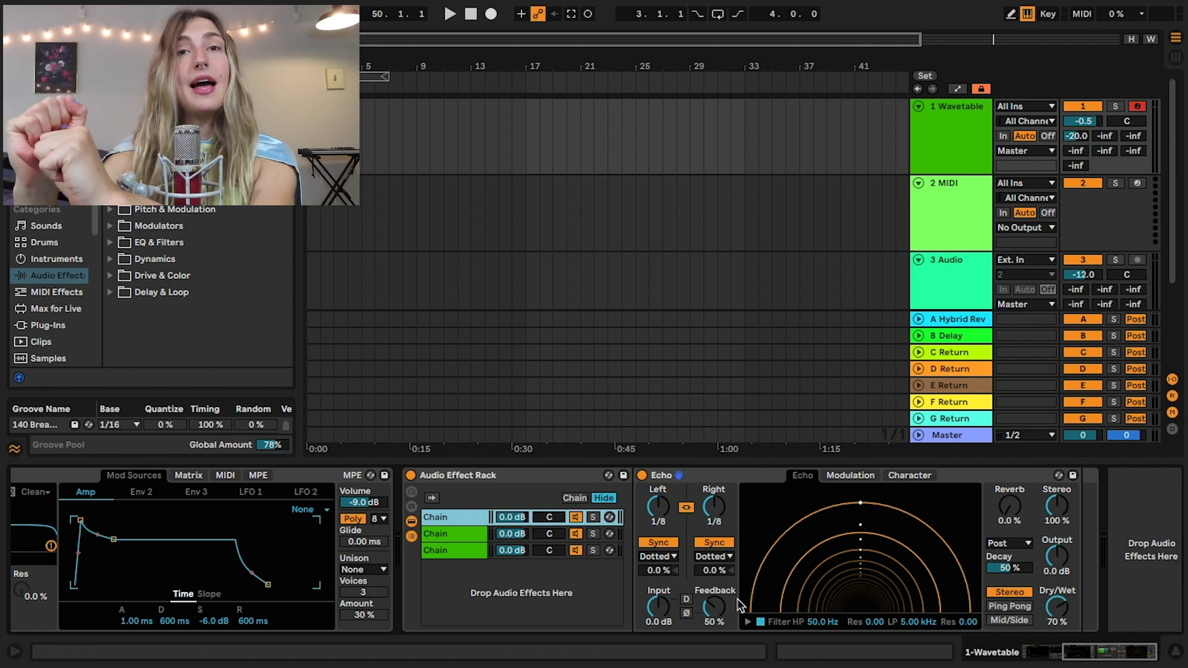
{"action": "left_click", "coordinate": [457, 550]}
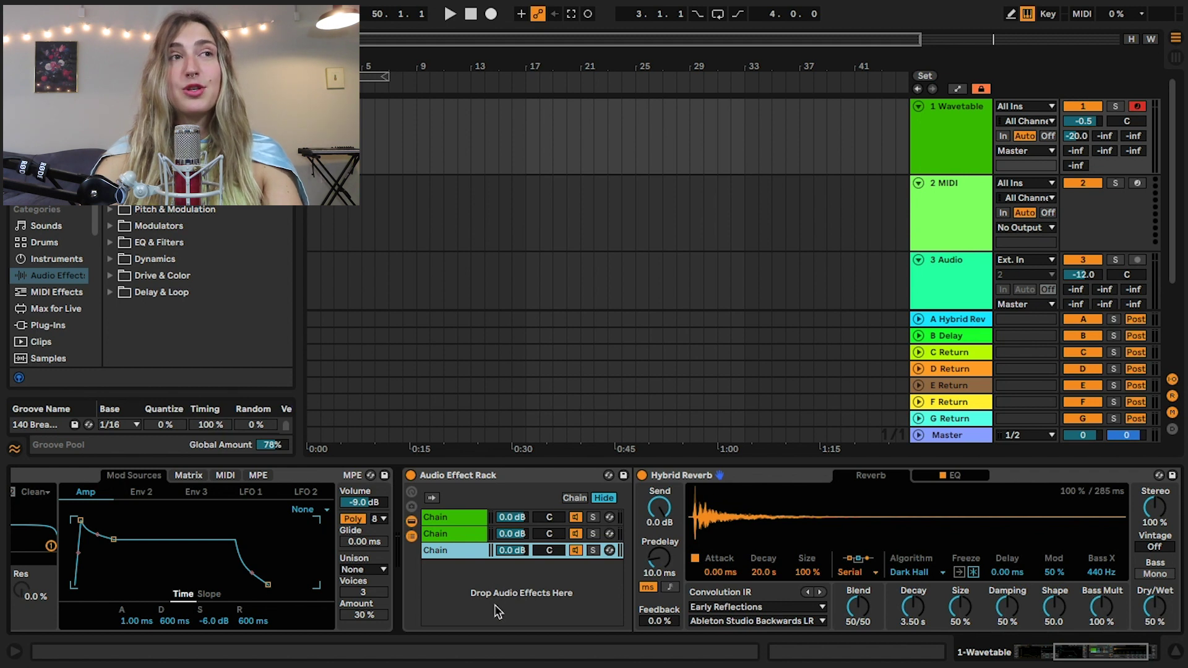
{"action": "right_click", "coordinate": [482, 588]}
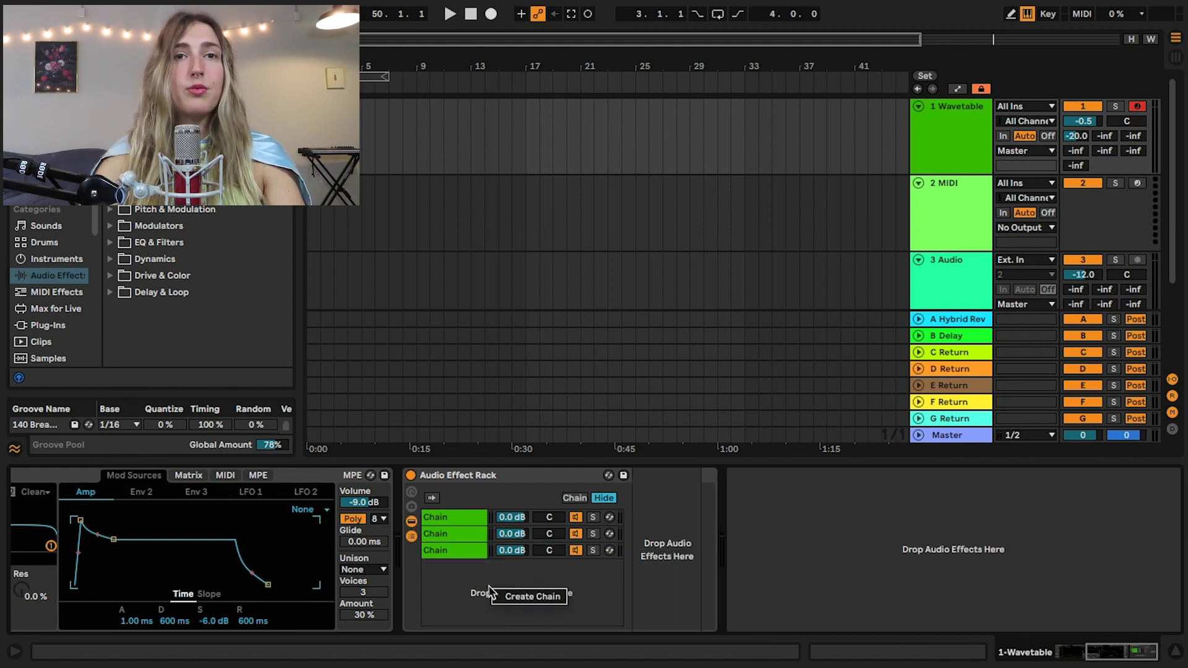
{"action": "left_click", "coordinate": [526, 594]}
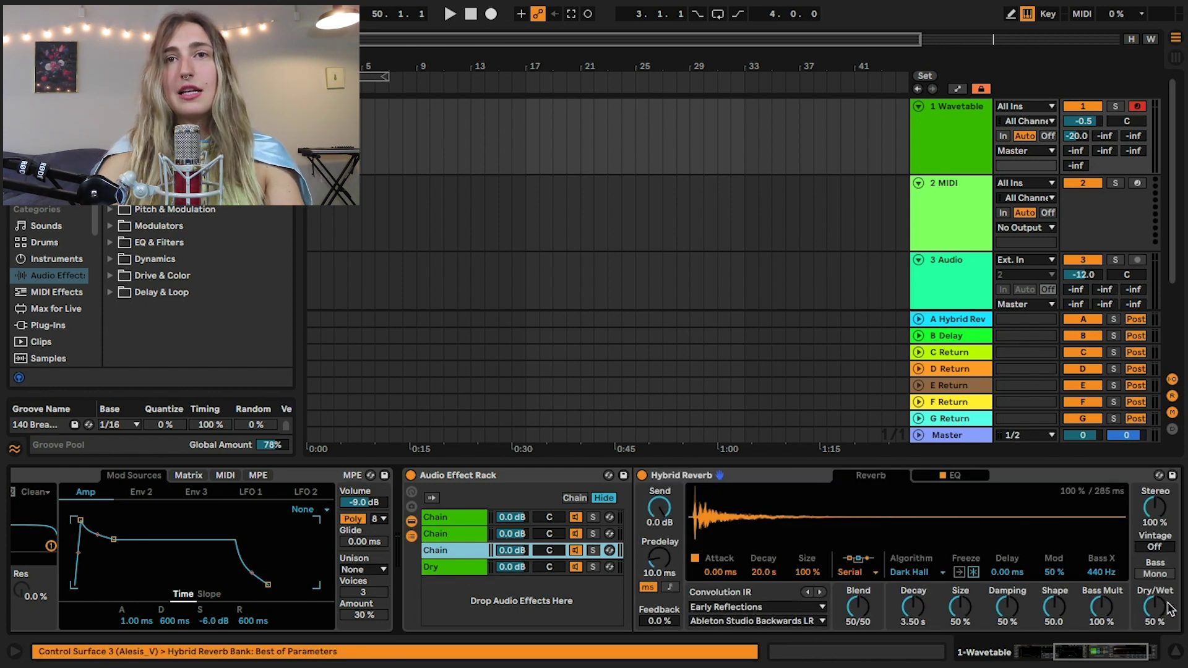
Rename the third chain Reverb and set its Hybrid Reverb Dry/Wet to 100 %.
{"action": "key", "text": "ctrl+r"}
{"action": "type", "text": "Reverb"}
{"action": "key", "text": "Return"}
{"action": "left_click_drag", "start_coordinate": [1155, 610], "coordinate": [1154, 575]}
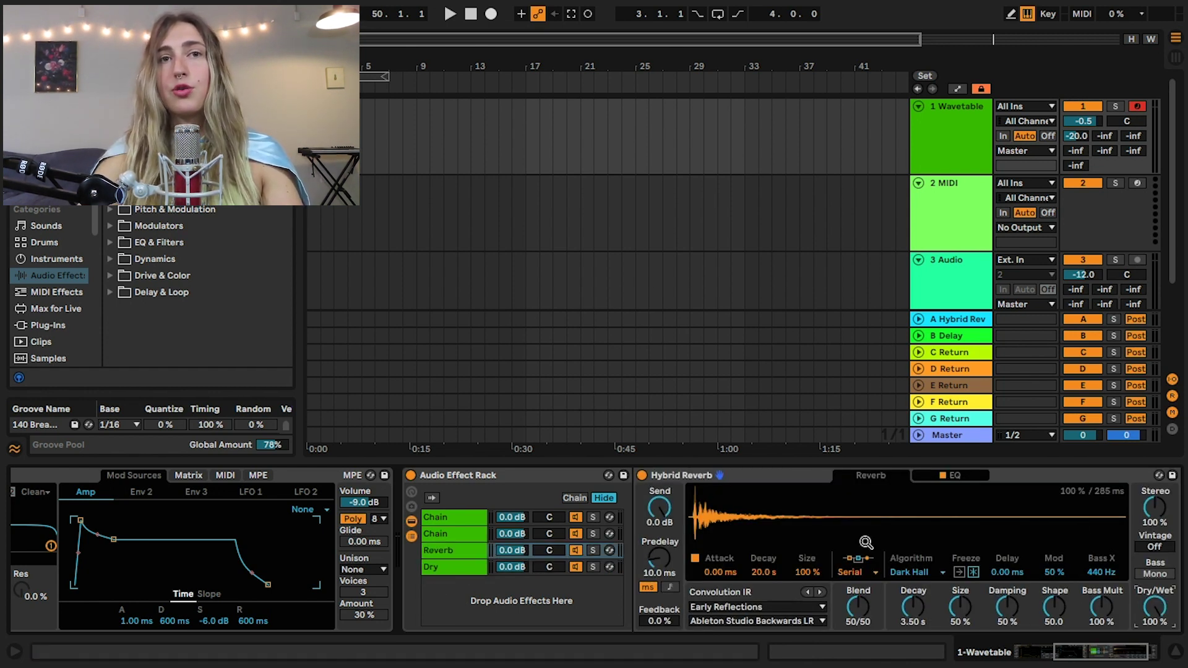
Name the remaining two chains Echo and Grain Delay, and move the Dry chain to the start of the chain list.
{"action": "left_click", "coordinate": [443, 533]}
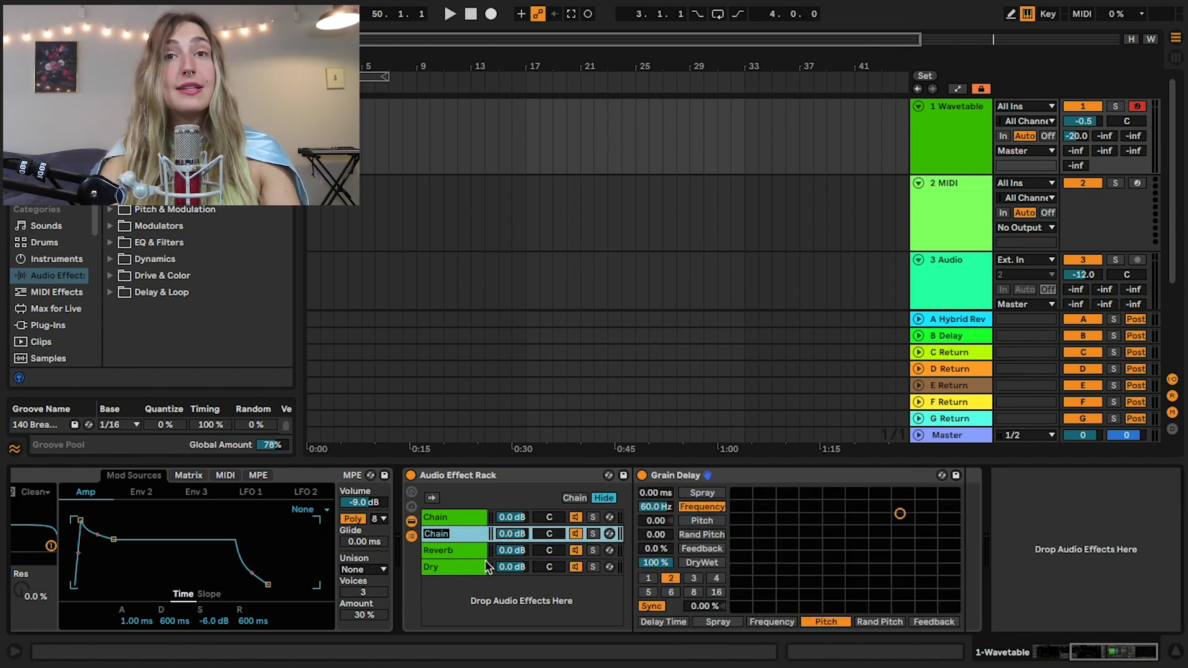
{"action": "left_click_drag", "start_coordinate": [486, 567], "coordinate": [447, 518]}
Colour-code the rack's chains, with Dry in pink, Echo in orange and Grain Delay in blue.
{"action": "right_click", "coordinate": [451, 520]}
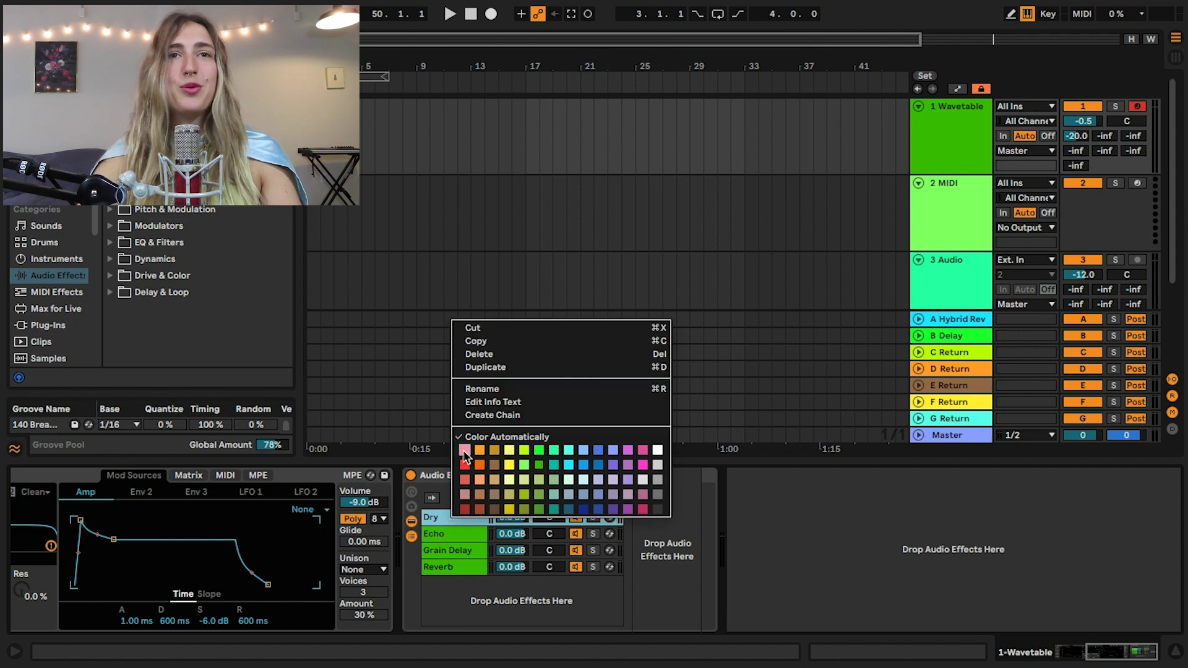
{"action": "left_click", "coordinate": [463, 450]}
{"action": "right_click", "coordinate": [440, 537]}
{"action": "left_click", "coordinate": [468, 470]}
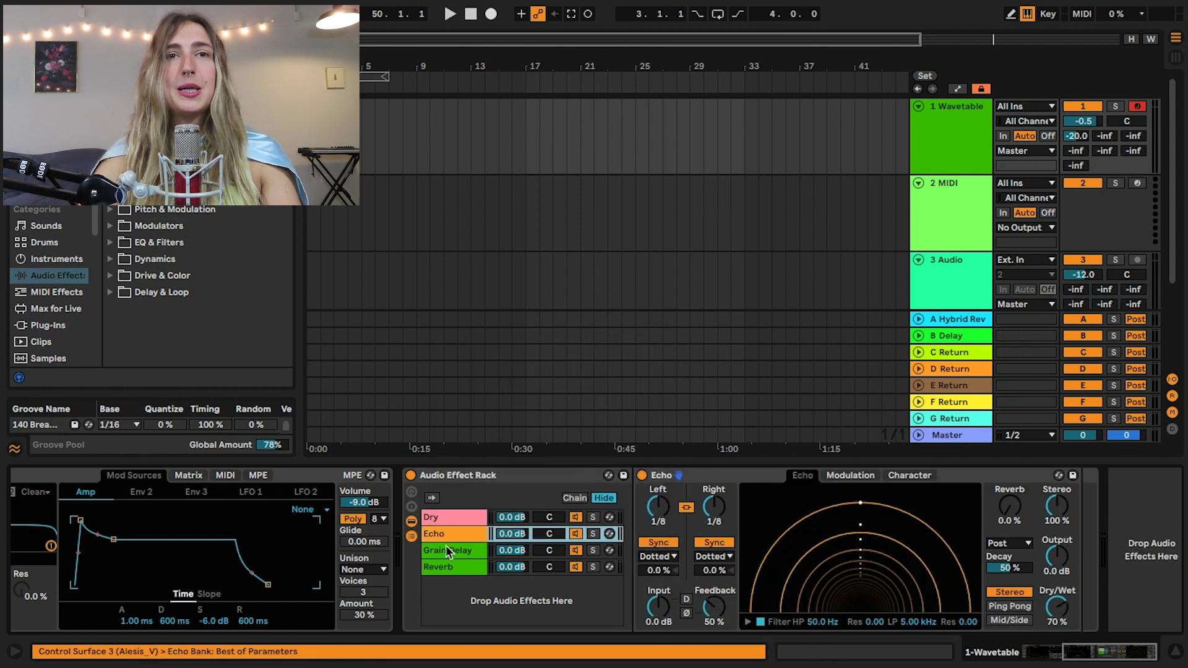
{"action": "right_click", "coordinate": [445, 550]}
{"action": "left_click", "coordinate": [583, 481]}
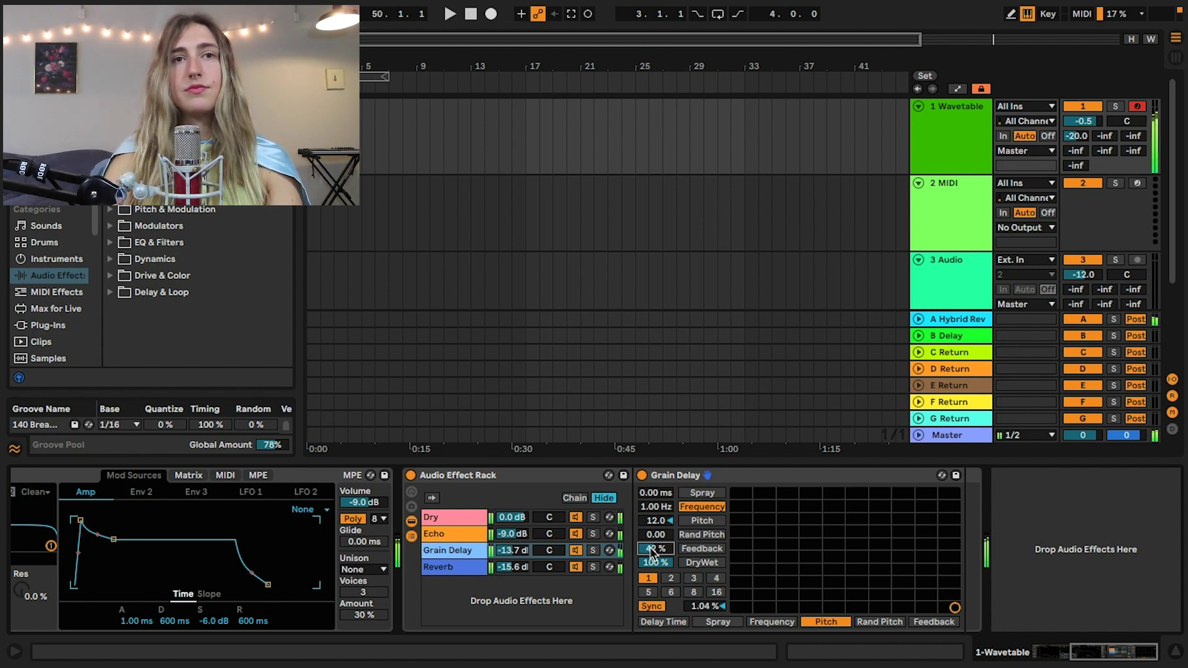
Solo the Dry, Echo, Grain Delay and Reverb chains one after another to hear each, then clear the solo.
{"action": "left_click", "coordinate": [592, 517]}
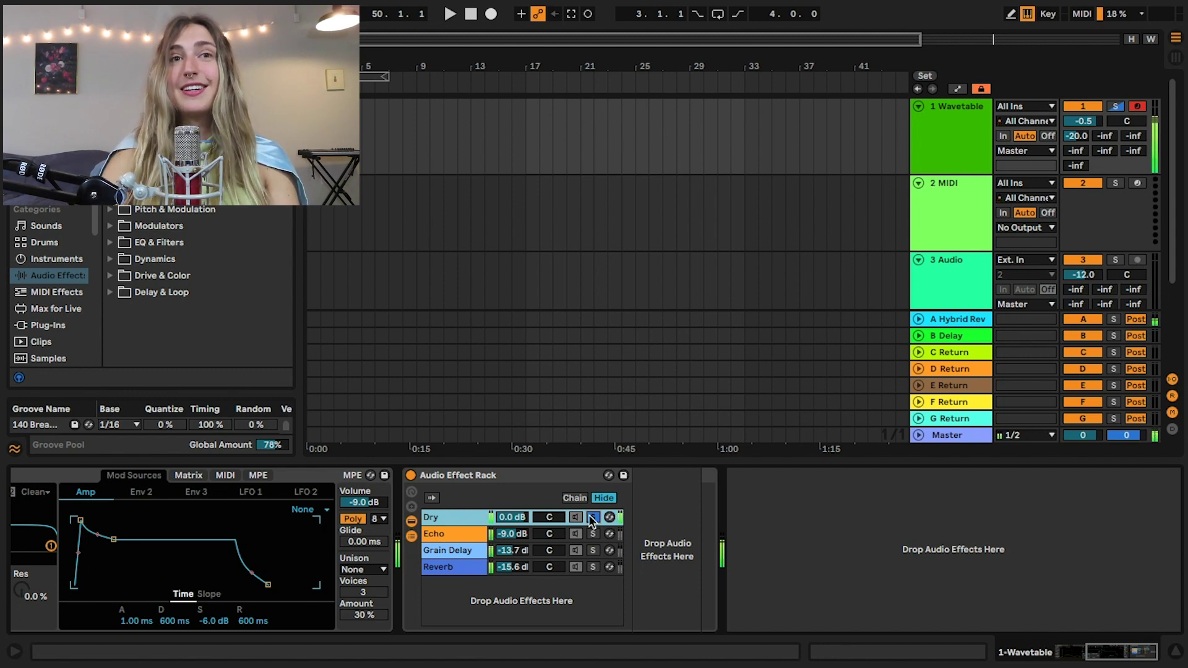
{"action": "left_click", "coordinate": [594, 534]}
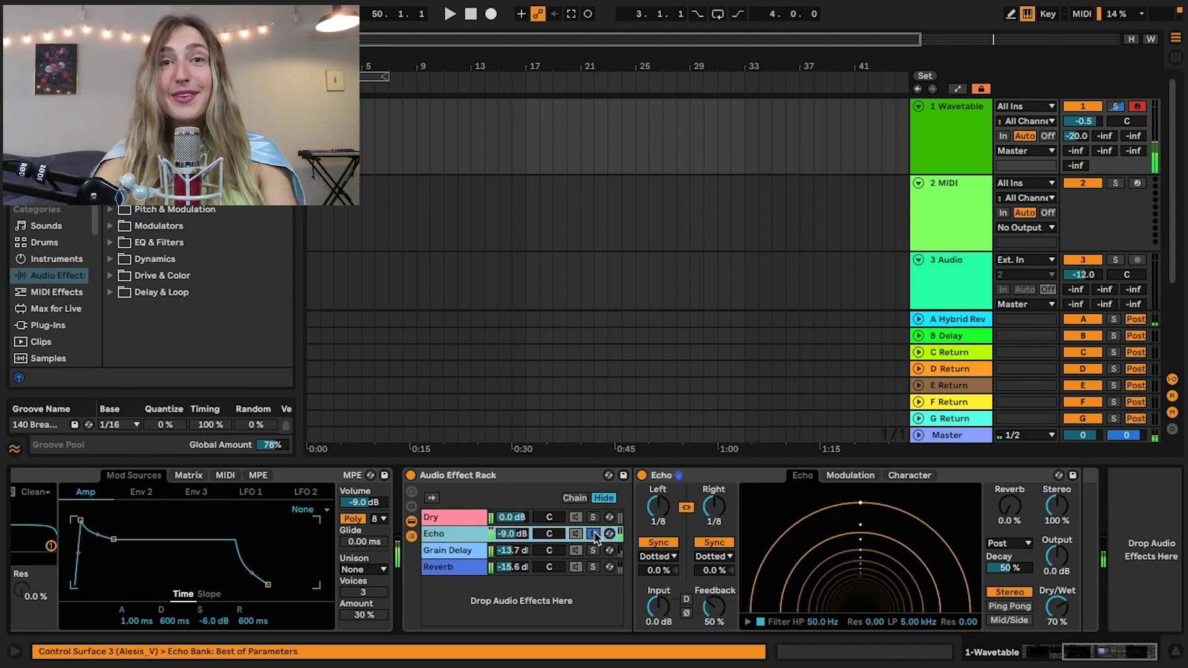
{"action": "left_click", "coordinate": [593, 550]}
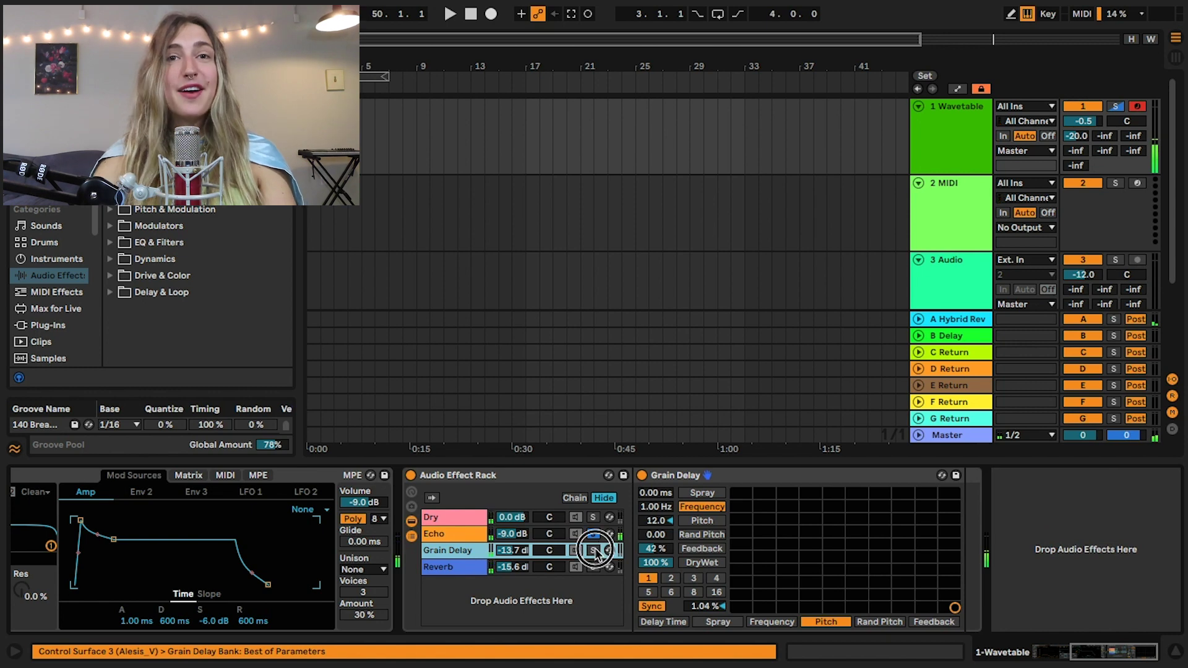
{"action": "left_click", "coordinate": [593, 567]}
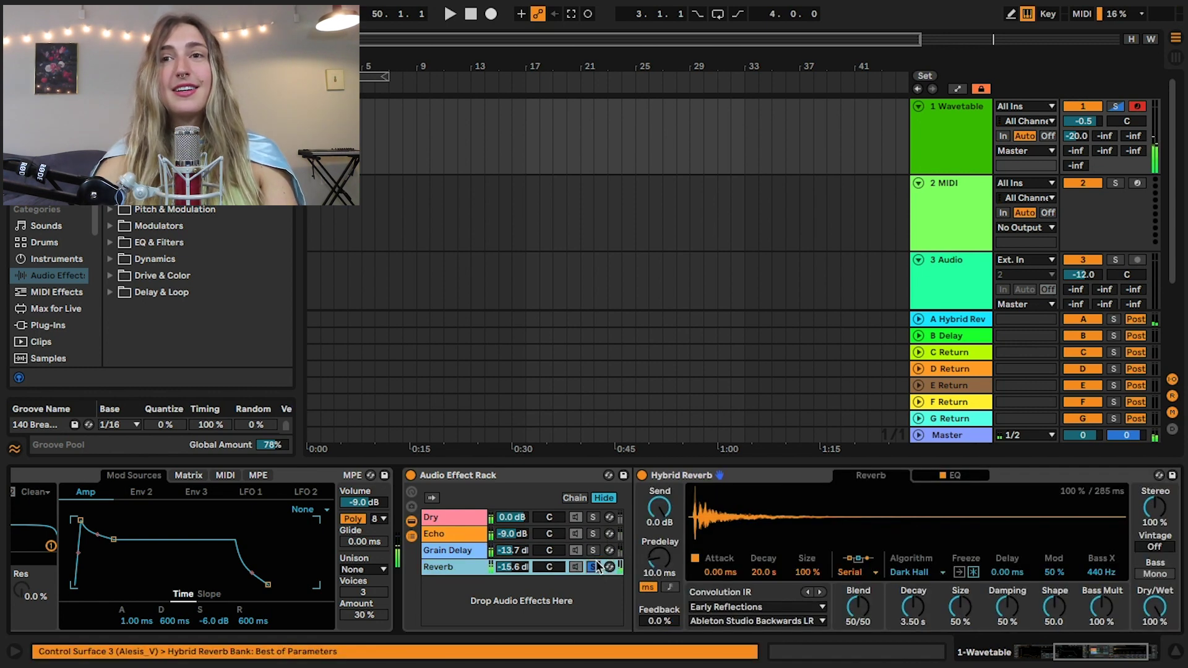
{"action": "left_click", "coordinate": [593, 517]}
{"action": "left_click", "coordinate": [592, 516]}
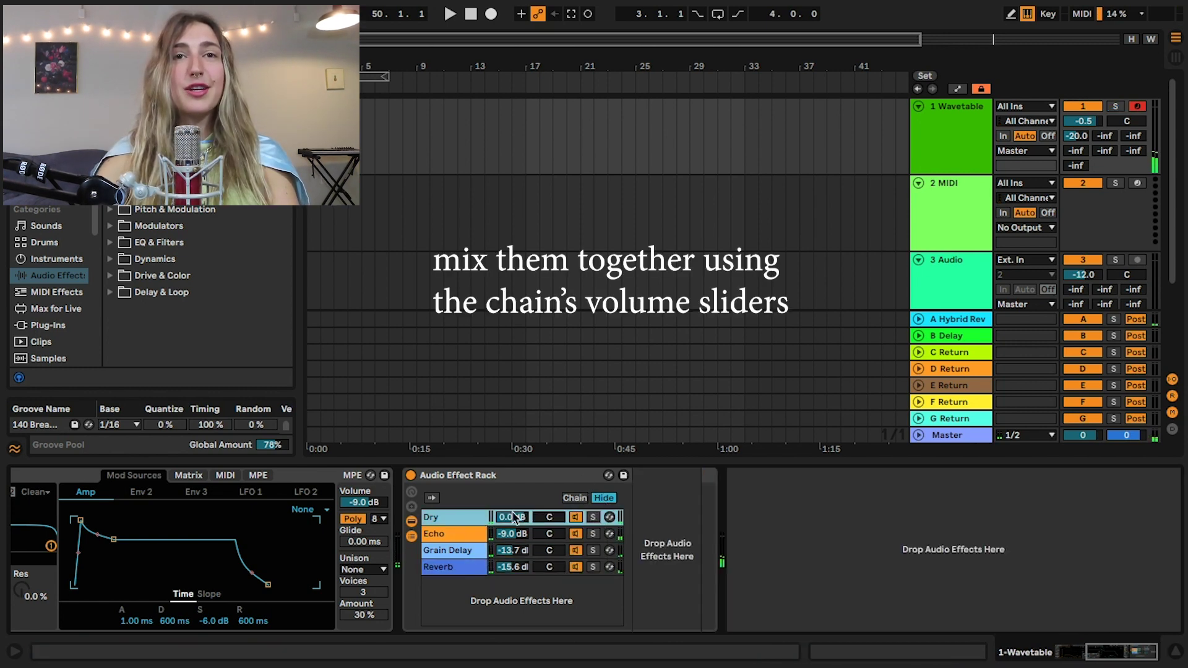
Pan the Echo chain to 16L and the Grain Delay chain to 17R.
{"action": "left_click", "coordinate": [545, 532]}
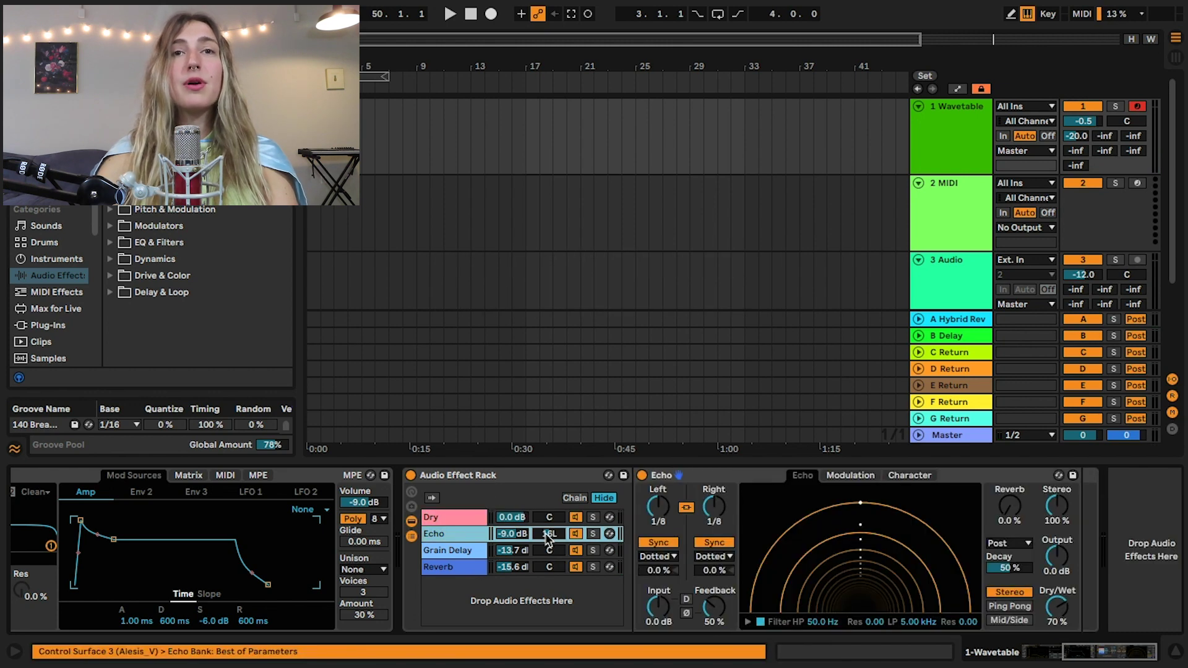
{"action": "left_click", "coordinate": [544, 550]}
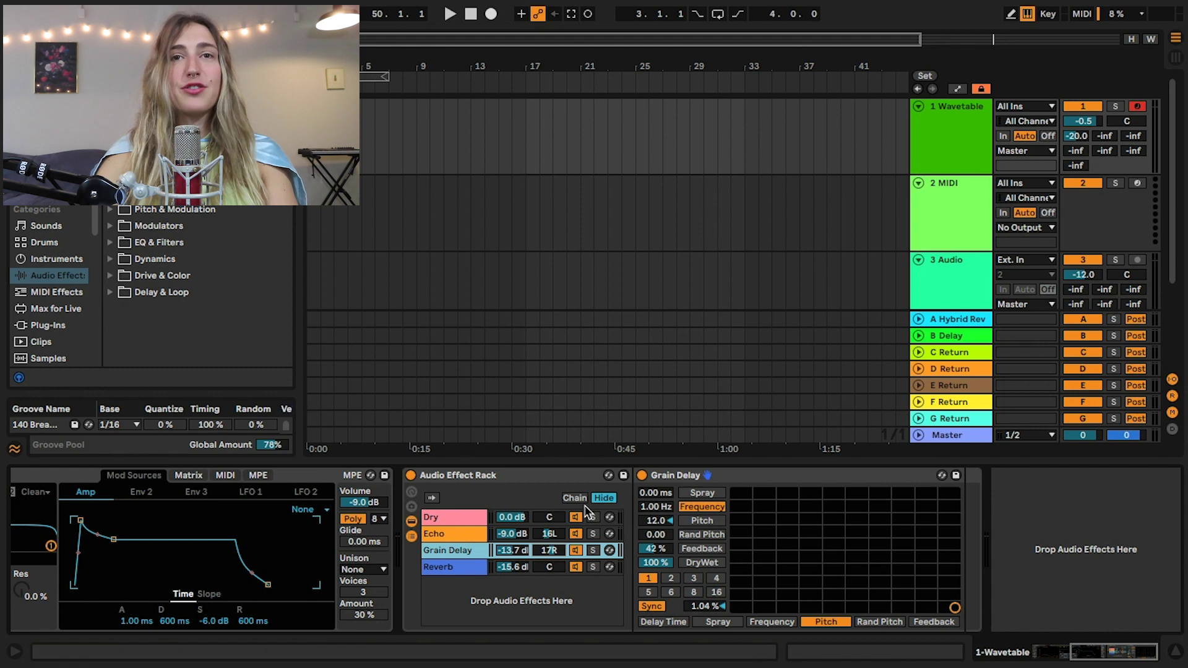
Solo the Reverb chain, add EQ Eight after Hybrid Reverb, and cut the lows and the highs above 4.84 kHz.
{"action": "left_click", "coordinate": [455, 565]}
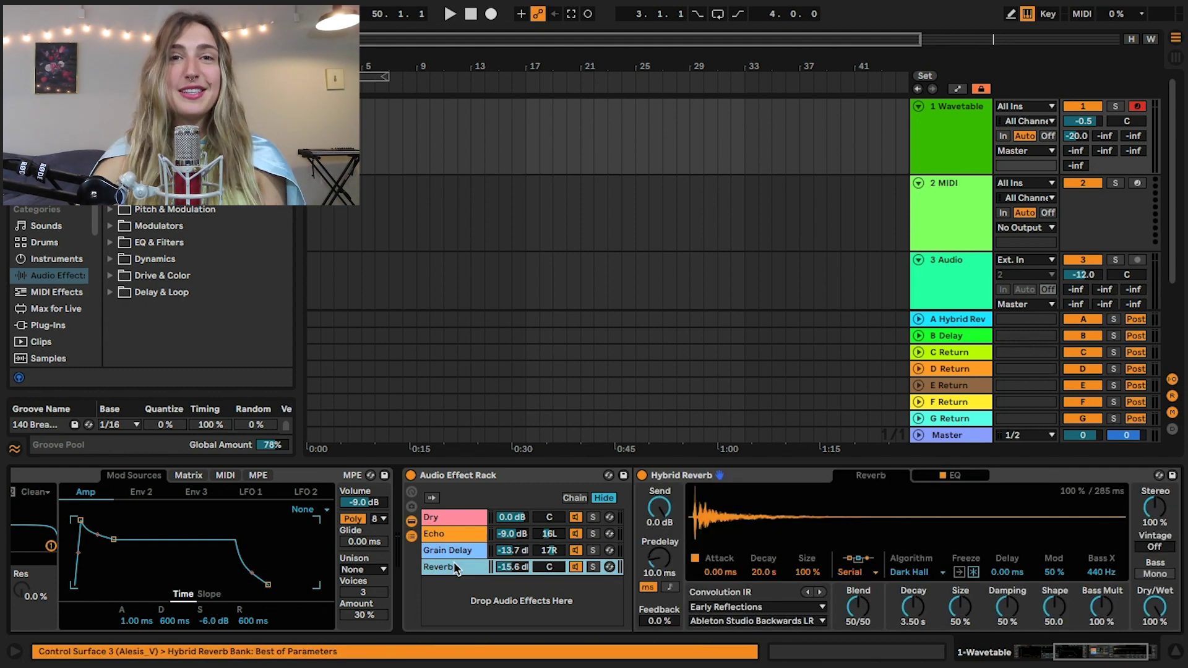
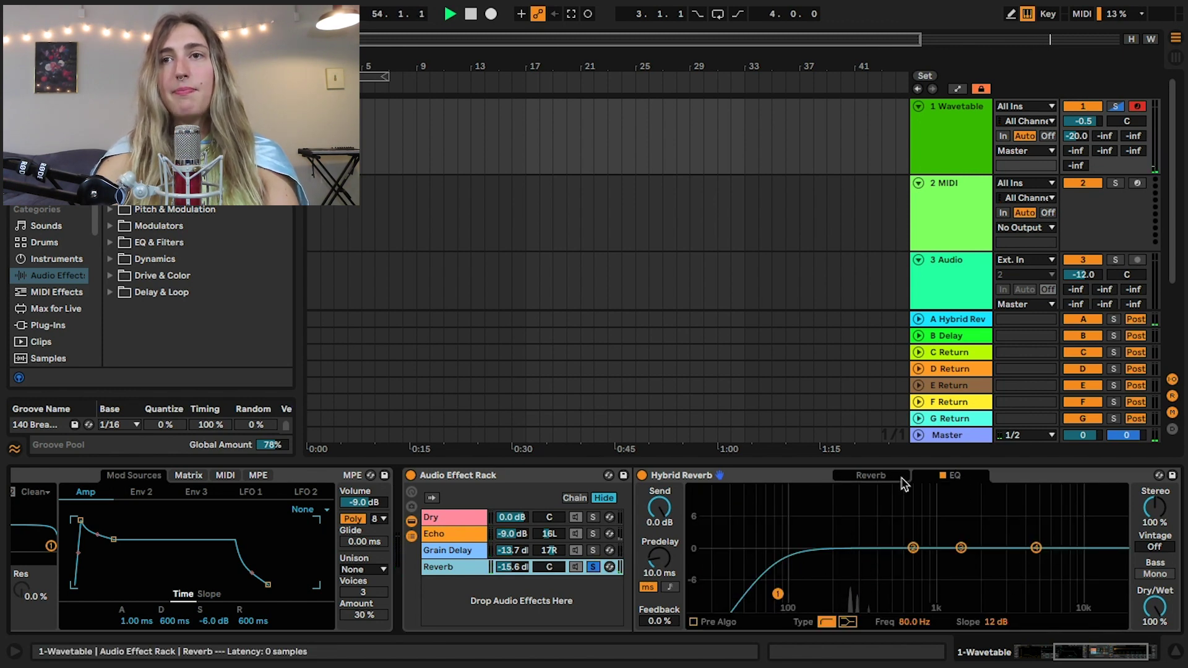
{"action": "left_click", "coordinate": [882, 479]}
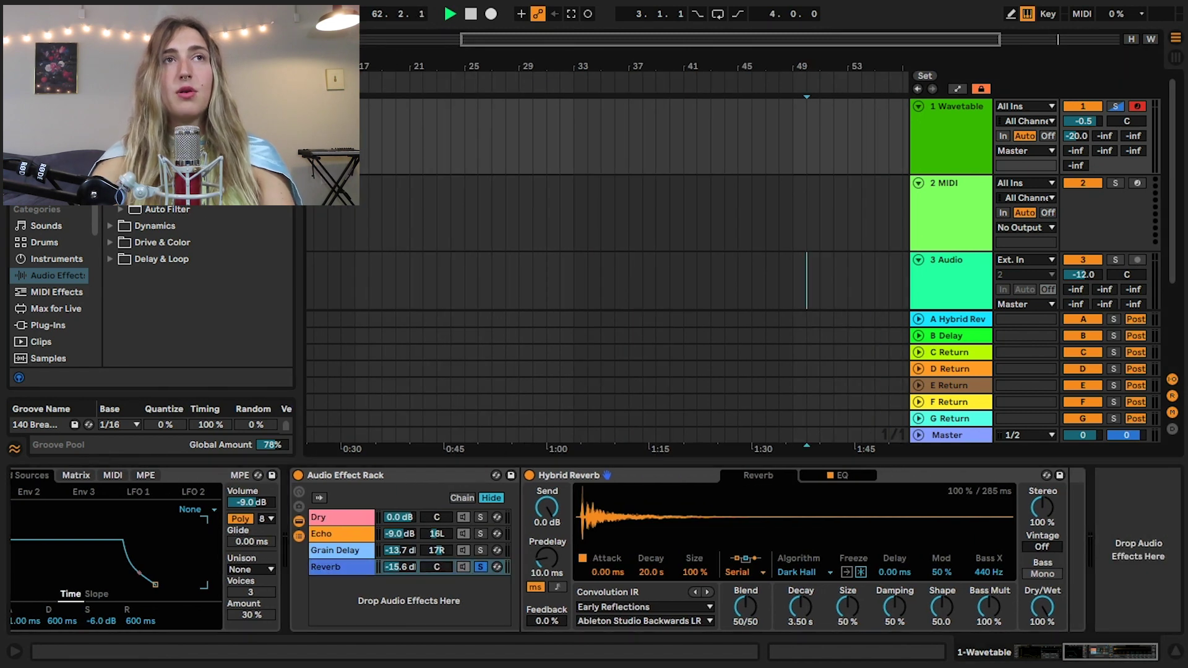
{"action": "scroll", "coordinate": [920, 514], "scroll_direction": "right", "scroll_amount": 5}
{"action": "left_click_drag", "start_coordinate": [867, 550], "coordinate": [865, 550]}
{"action": "mouse_move", "coordinate": [952, 553]}
{"action": "left_mouse_down"}
{"action": "mouse_move", "coordinate": [984, 551]}
{"action": "mouse_move", "coordinate": [950, 549]}
{"action": "left_mouse_up"}
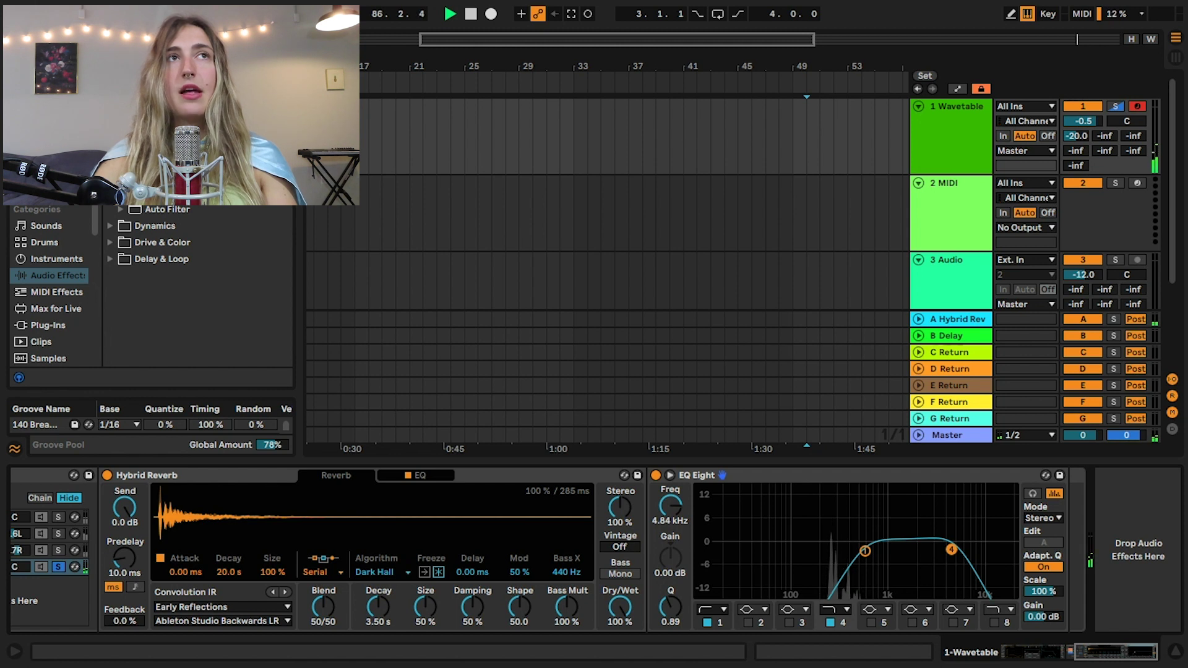
Find Utility and place it after the Audio Effect Rack, outside the individual chains, and compare its position with the chain devices.
{"action": "key", "text": "ctrl+f"}
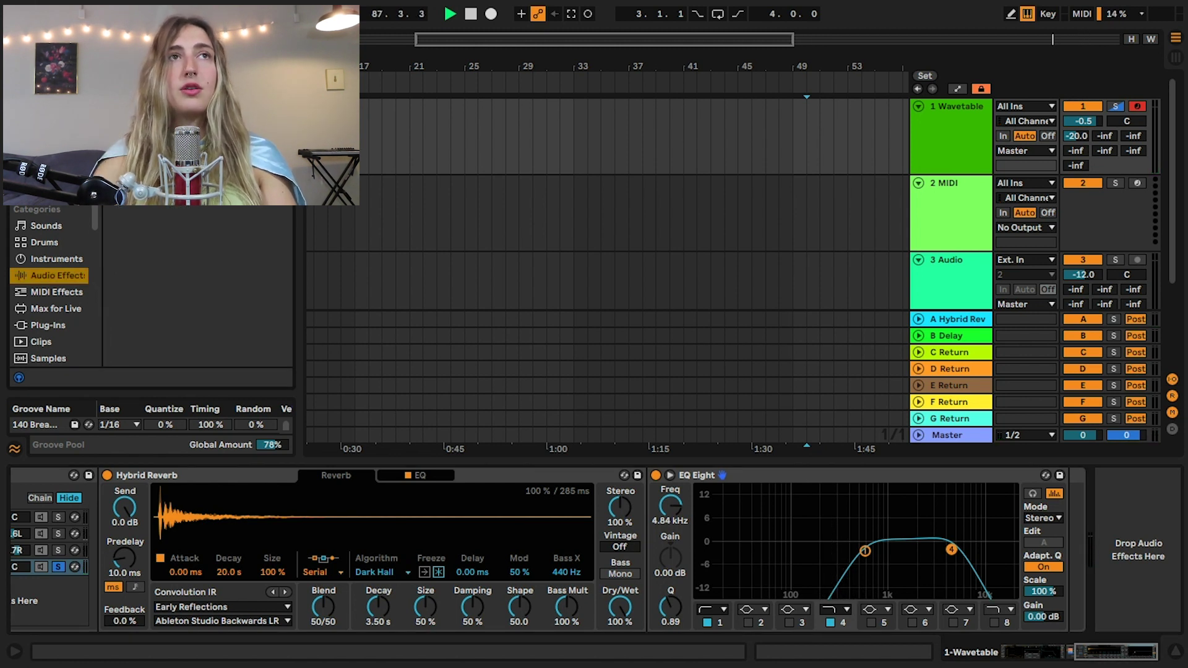
{"action": "left_click_drag", "start_coordinate": [1061, 517], "coordinate": [1071, 523]}
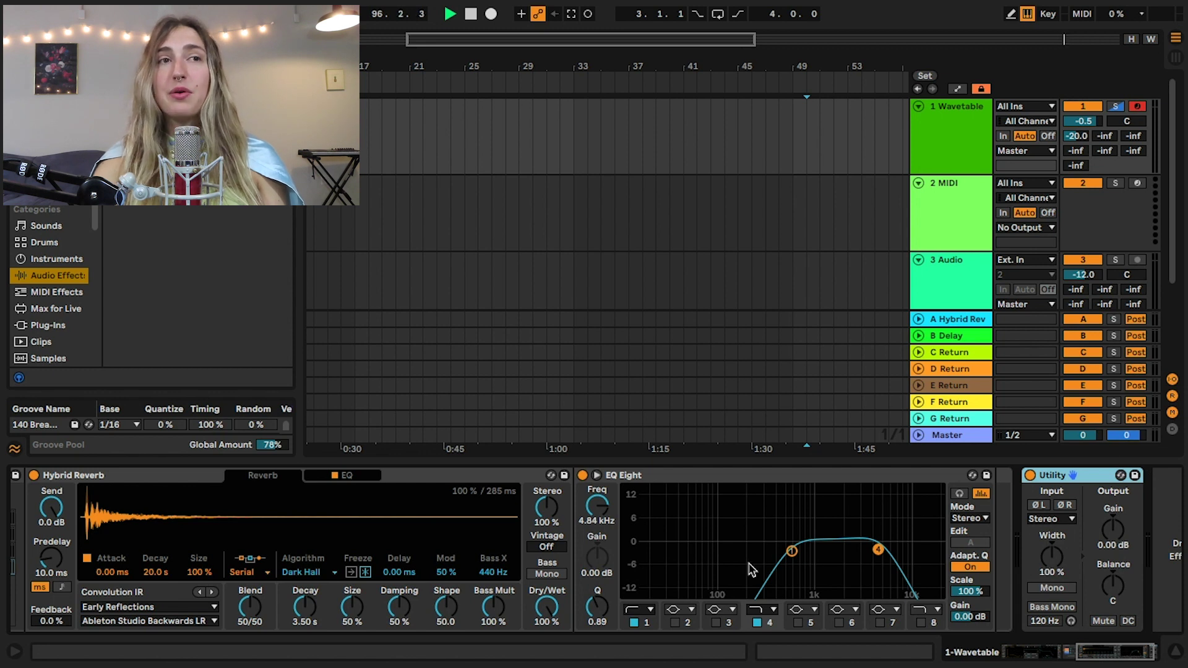
{"action": "scroll", "coordinate": [158, 526], "scroll_direction": "left", "scroll_amount": 3}
{"action": "scroll", "coordinate": [158, 526], "scroll_direction": "left", "scroll_amount": 2}
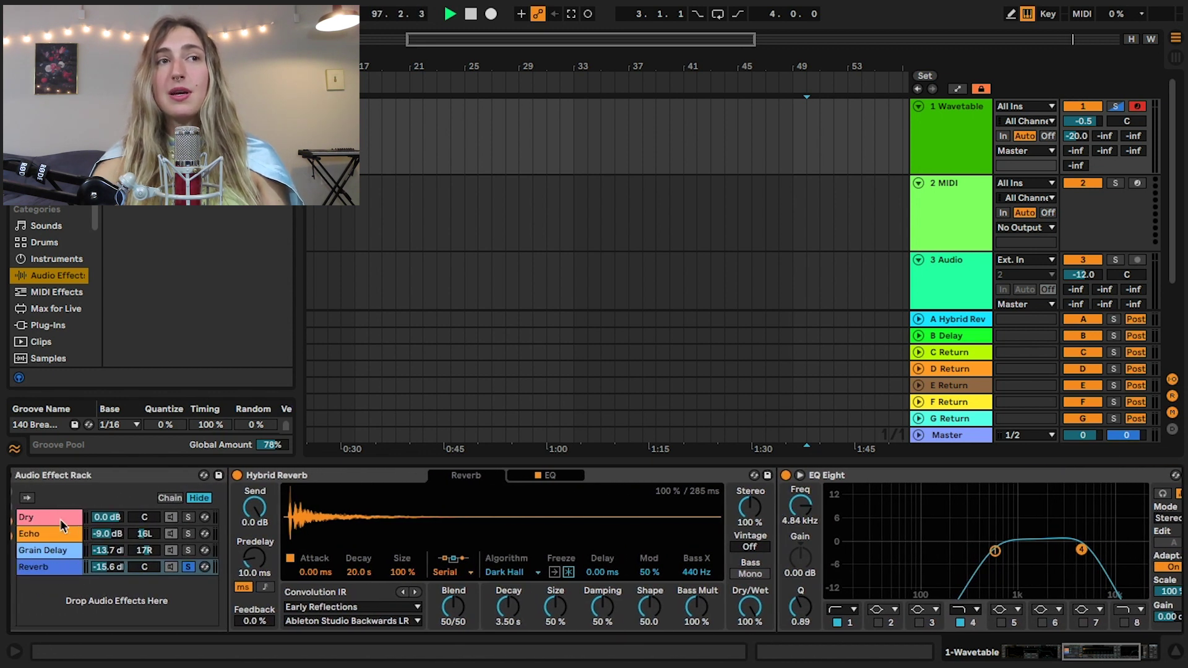
{"action": "scroll", "coordinate": [204, 526], "scroll_direction": "right", "scroll_amount": 10}
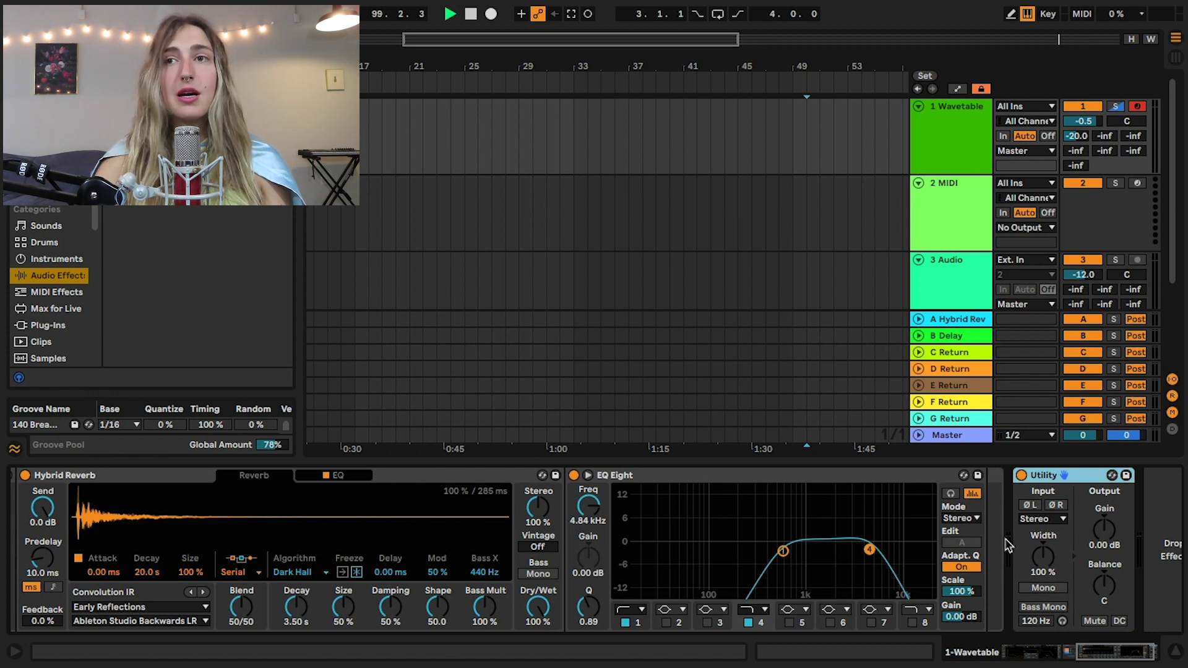
{"action": "left_click", "coordinate": [1010, 491]}
{"action": "left_click_drag", "start_coordinate": [1010, 491], "coordinate": [1022, 578]}
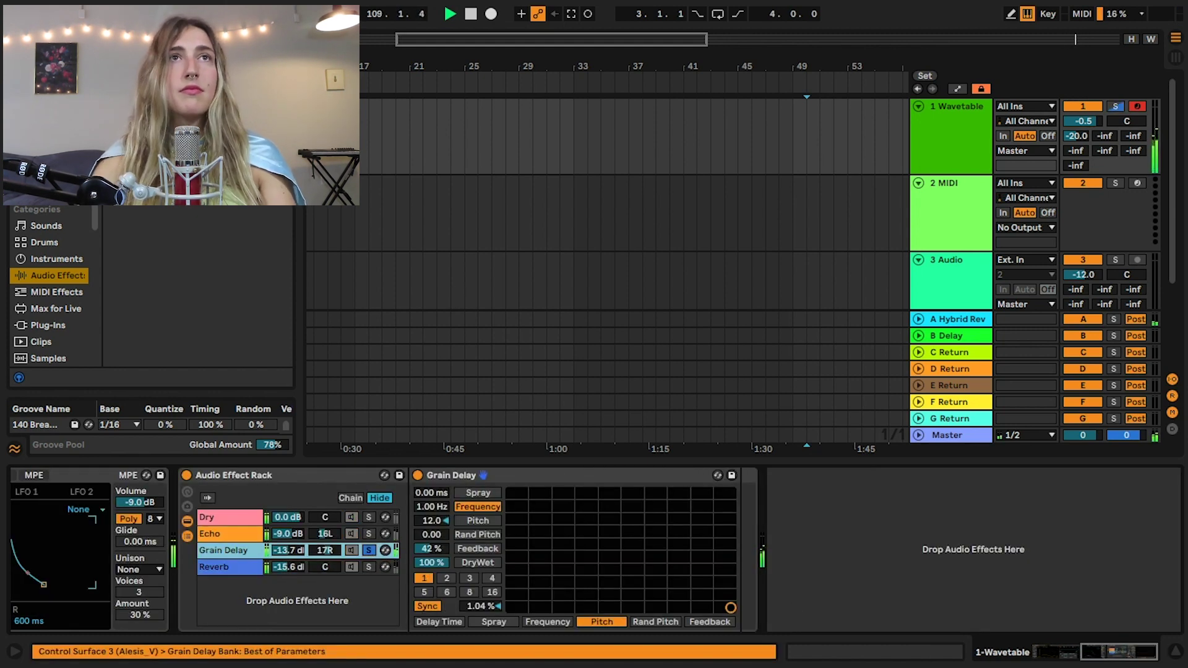
Place the A Bit Warmer preset after Grain Delay in the Grain Delay chain and group it into its own Audio Effect Rack.
{"action": "left_click", "coordinate": [58, 275]}
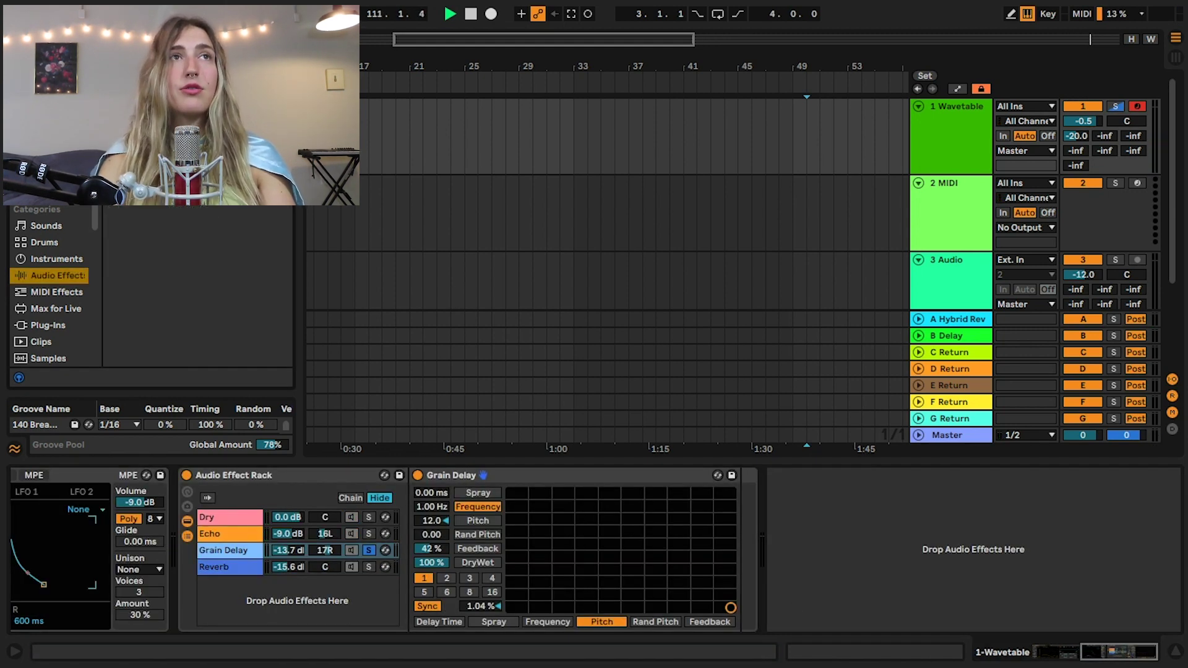
{"action": "left_click_drag", "start_coordinate": [192, 259], "coordinate": [742, 550]}
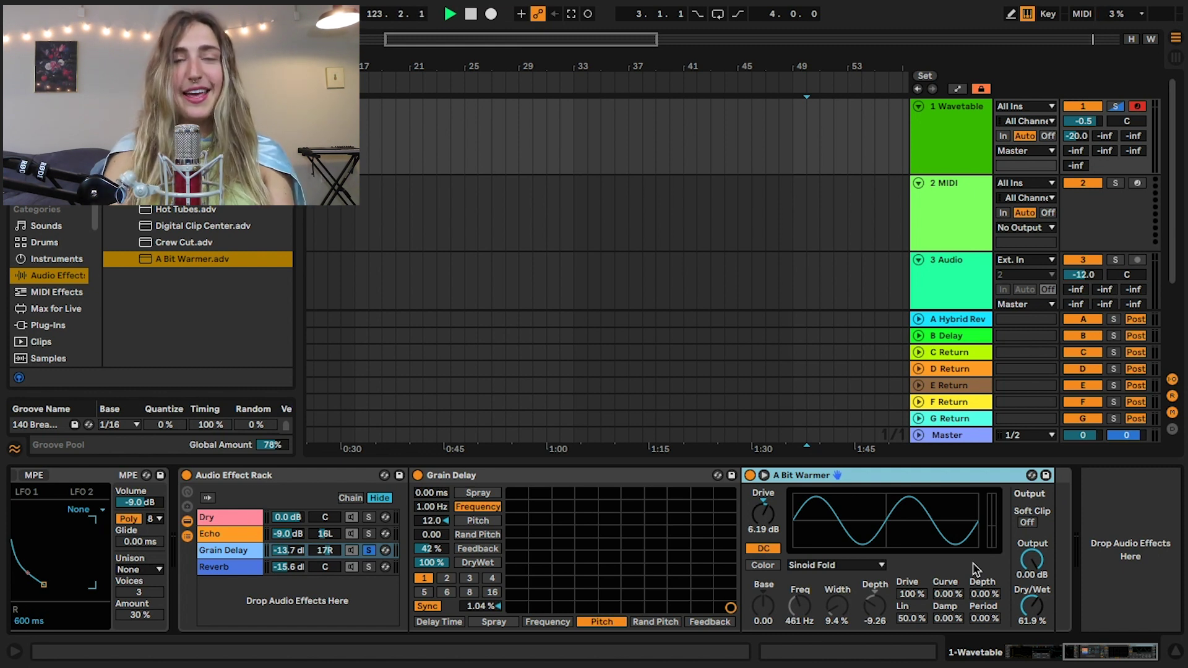
{"action": "key", "text": "ctrl+g"}
{"action": "left_click", "coordinate": [752, 532]}
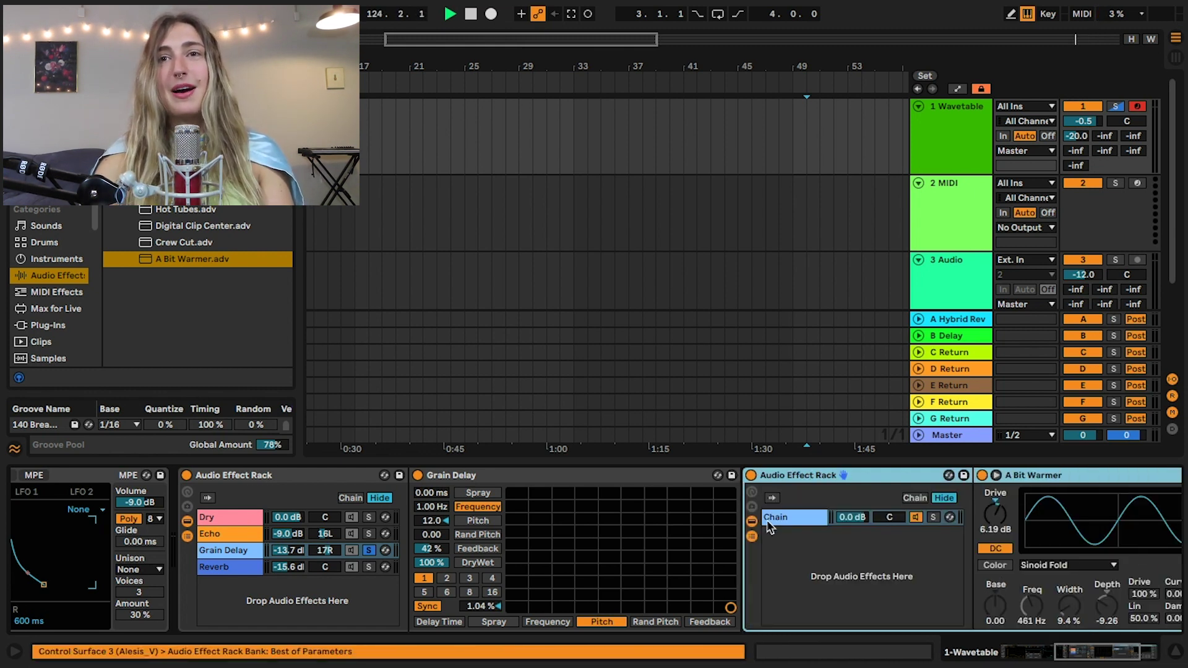
Duplicate the nested rack's chain and remove A Bit Warmer from the first of the two chains.
{"action": "key", "text": "ctrl+d"}
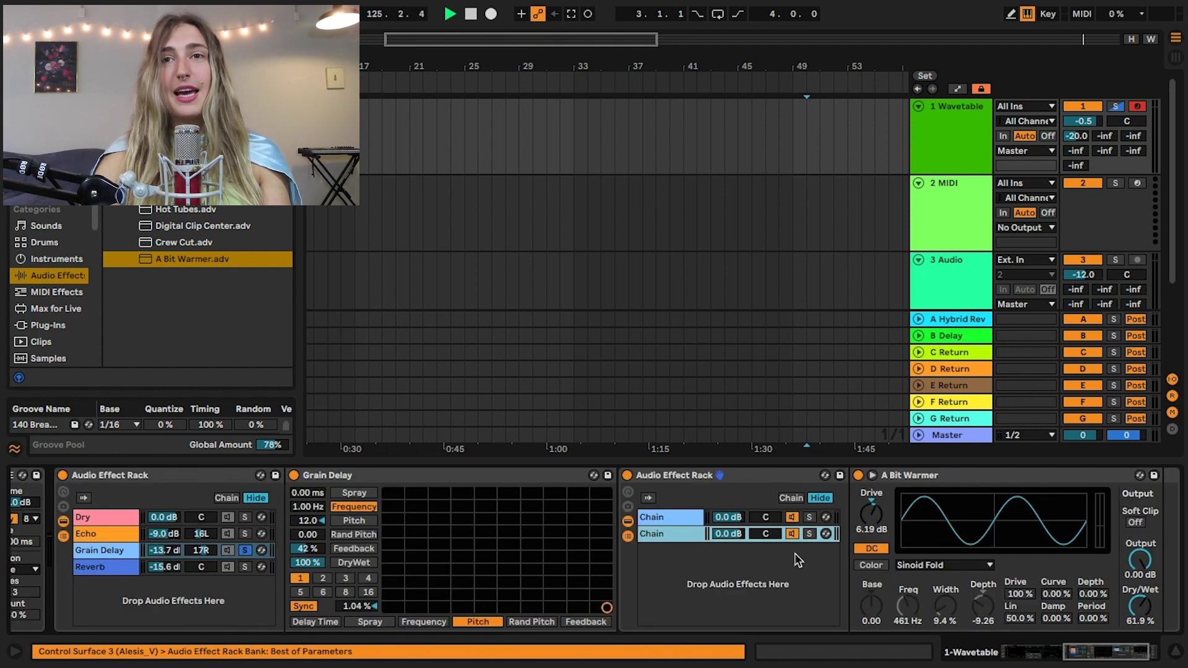
{"action": "left_click", "coordinate": [680, 517]}
{"action": "key", "text": "Delete"}
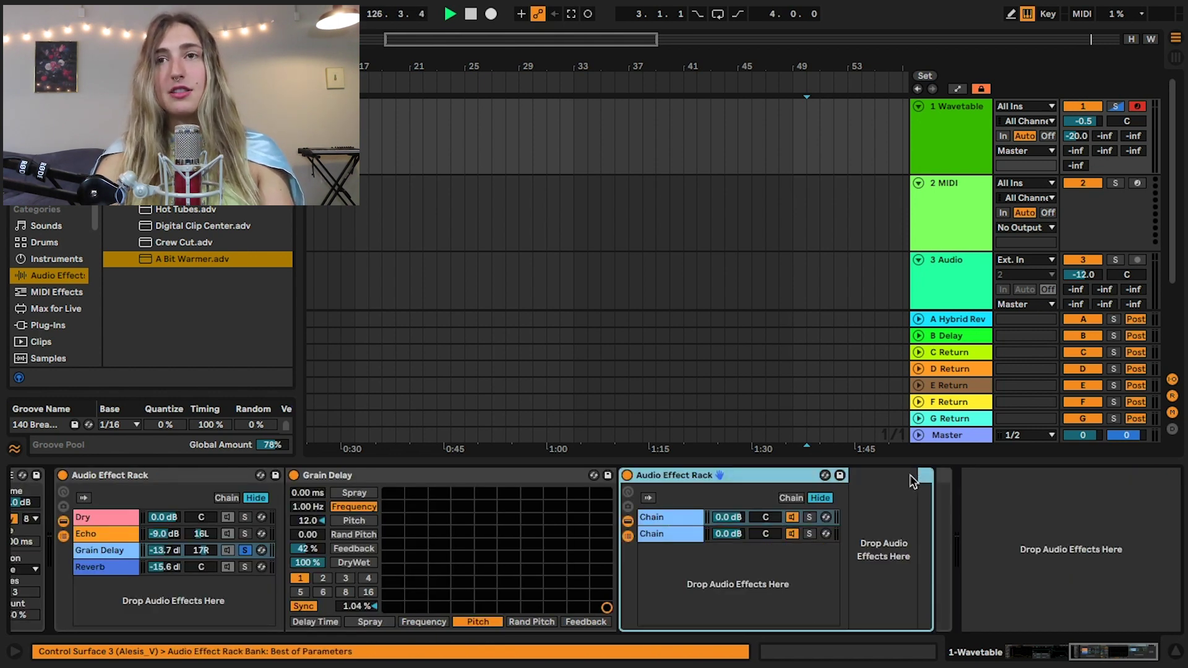
Rename the nested rack's empty chain to Dry and the one holding A Bit Warmer to Saturation.
{"action": "left_click", "coordinate": [673, 518]}
{"action": "type", "text": "Dry"}
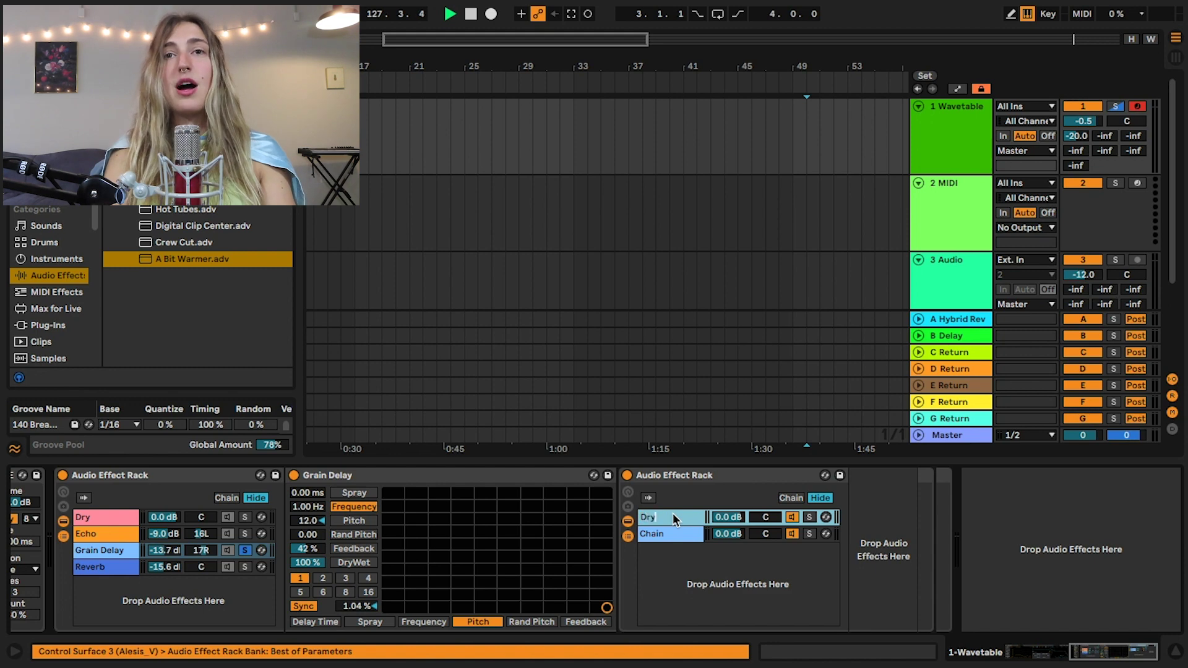
{"action": "key", "text": "Tab"}
{"action": "key", "text": "Tab"}
{"action": "left_click", "coordinate": [658, 536]}
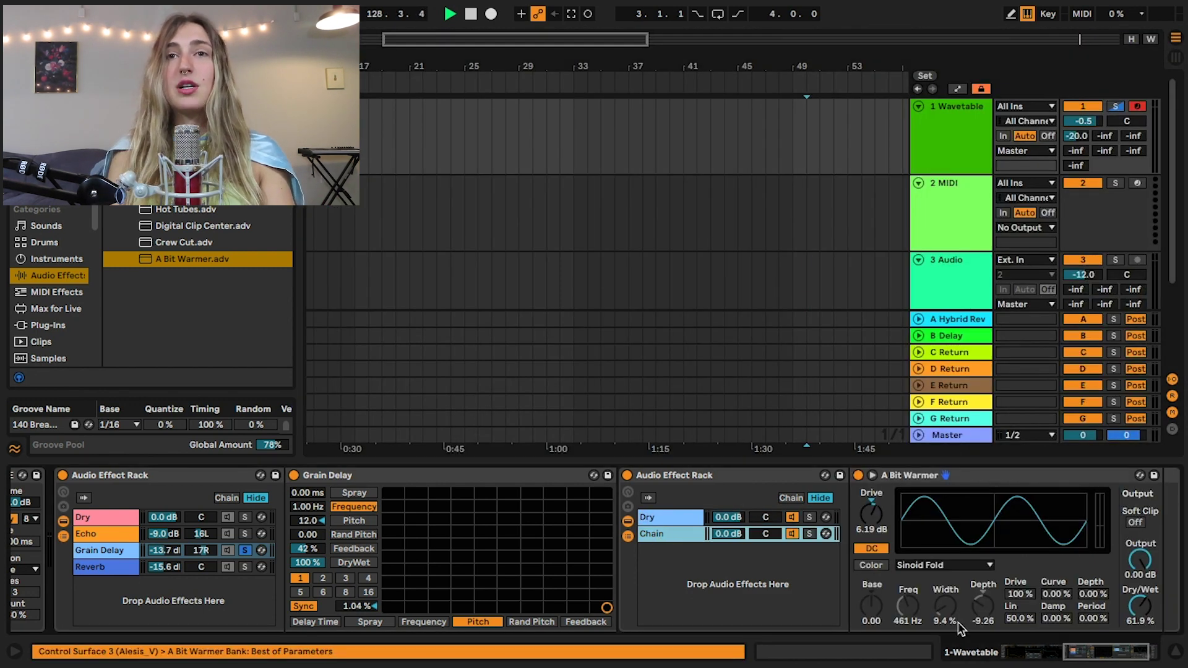
{"action": "key", "text": "ctrl+r"}
{"action": "type", "text": "Saturation"}
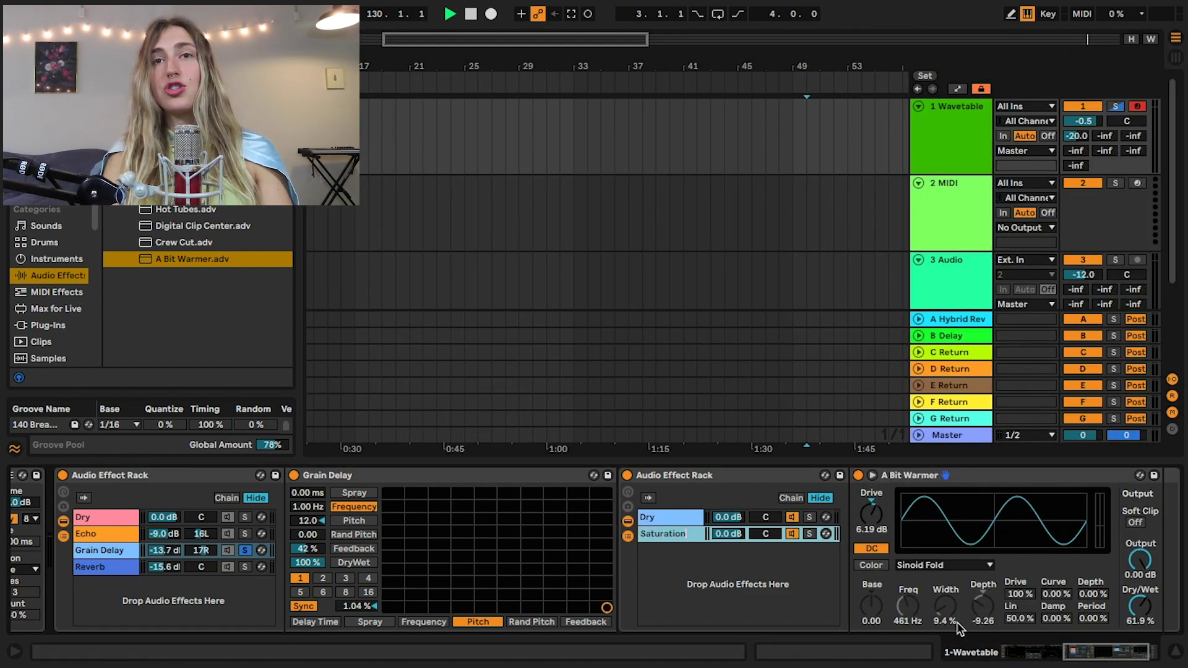
Set A Bit Warmer's dry/wet to 100% and balance the nested chains, with Saturation at -0.2 dB and Dry at -8.0 dB.
{"action": "left_click", "coordinate": [667, 517]}
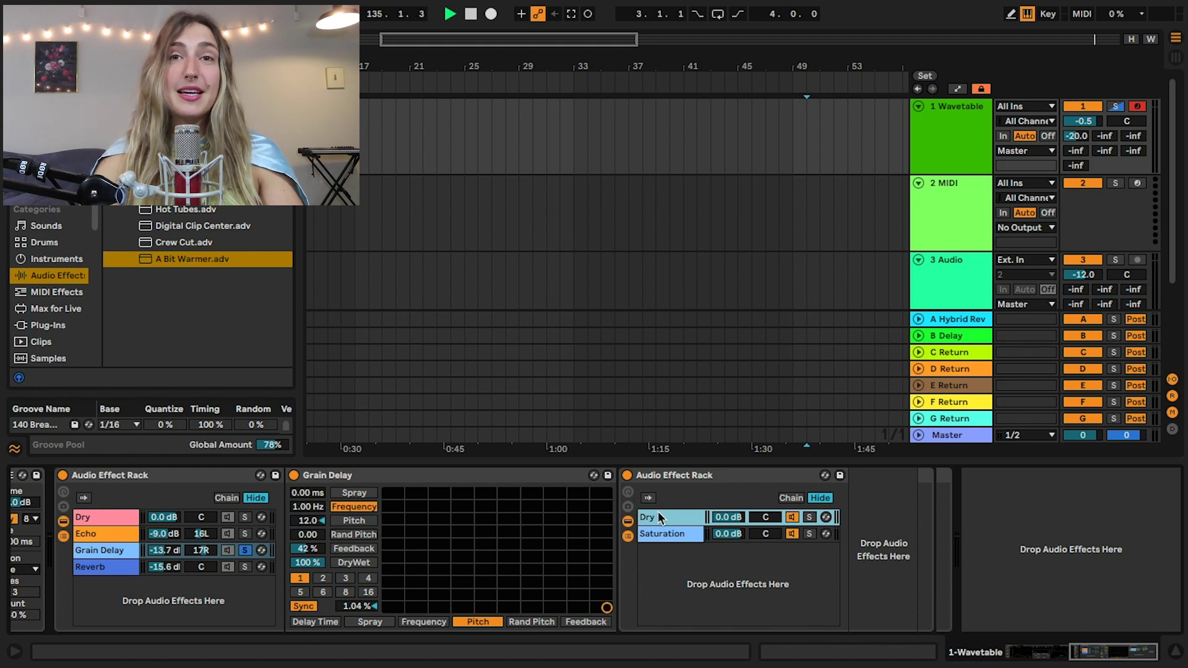
{"action": "left_click_drag", "start_coordinate": [746, 536], "coordinate": [746, 569]}
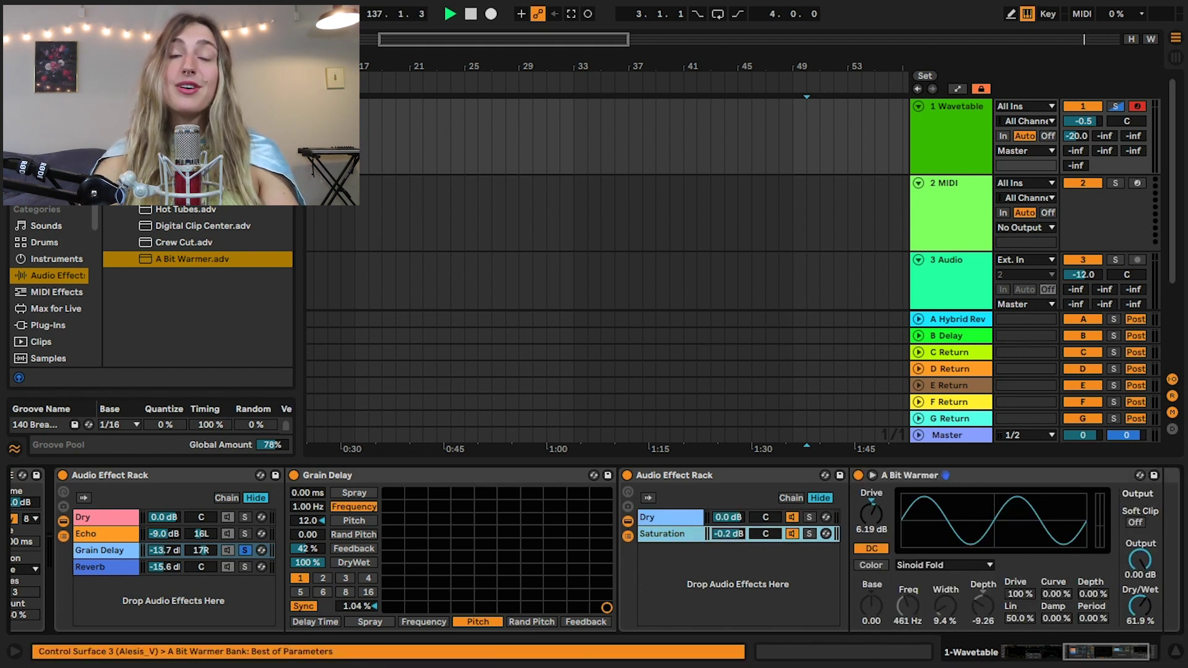
{"action": "left_click_drag", "start_coordinate": [728, 533], "coordinate": [728, 554]}
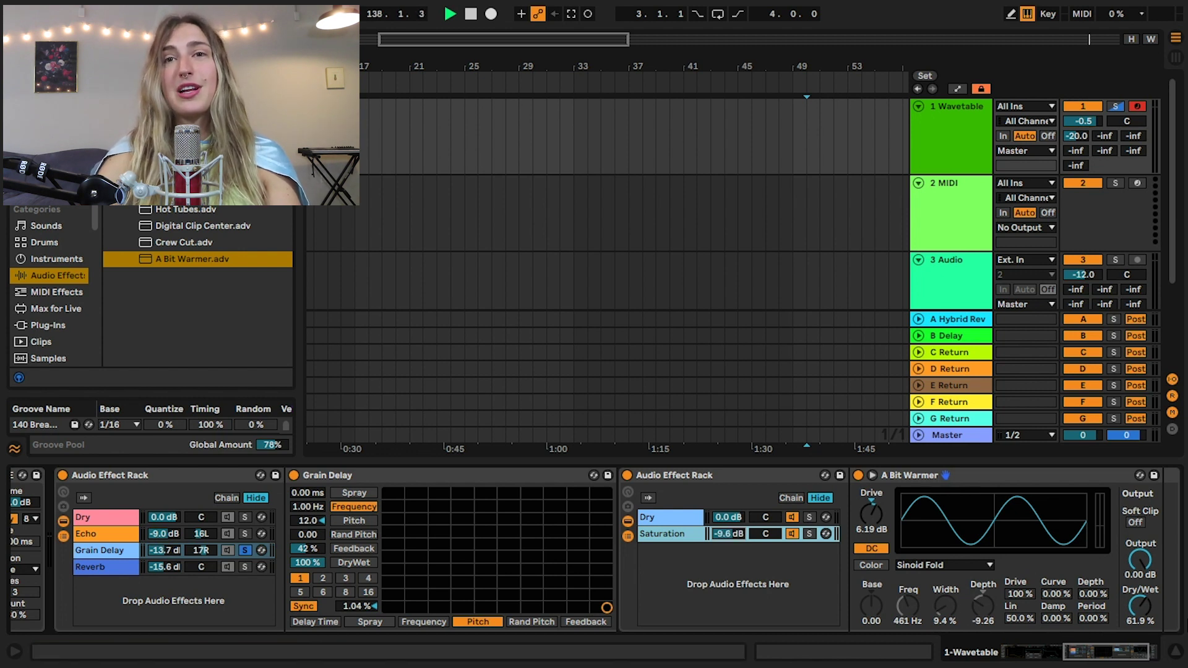
{"action": "left_click_drag", "start_coordinate": [1141, 606], "coordinate": [1140, 582]}
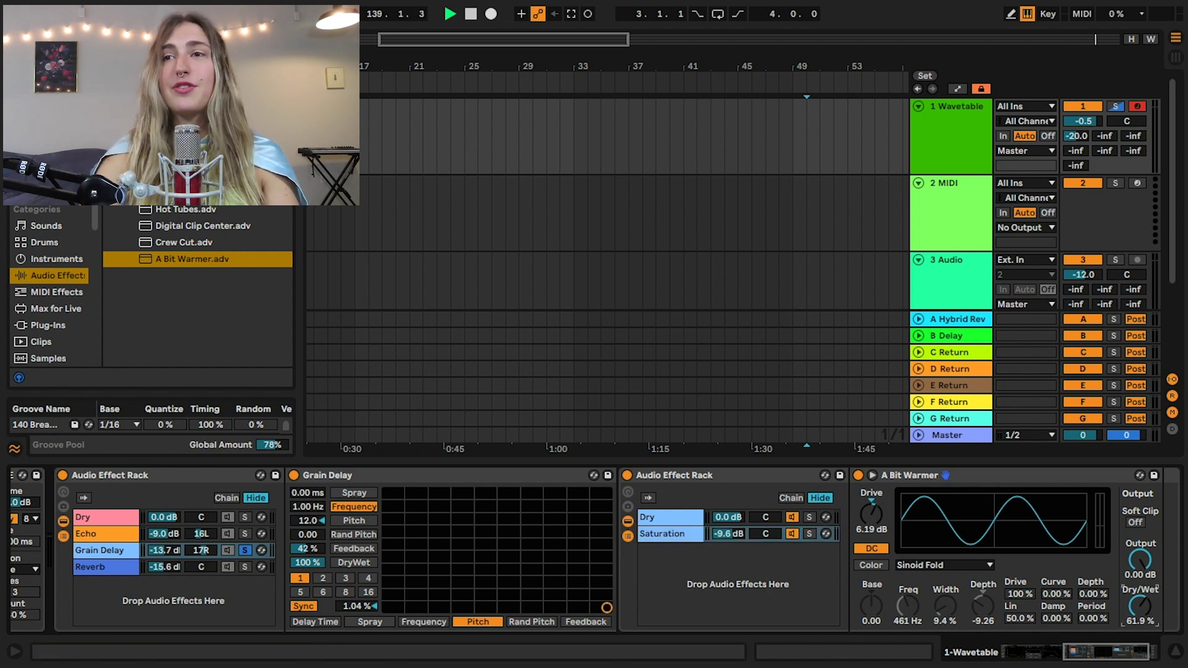
{"action": "left_click_drag", "start_coordinate": [728, 533], "coordinate": [728, 515]}
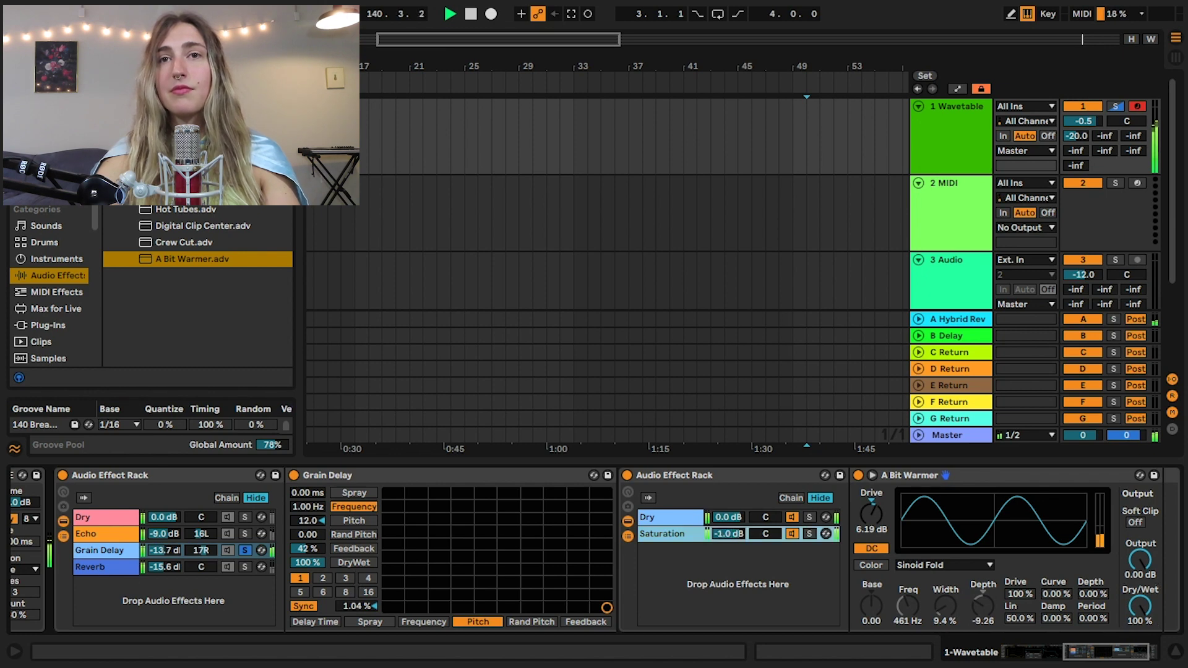
{"action": "left_click", "coordinate": [728, 517]}
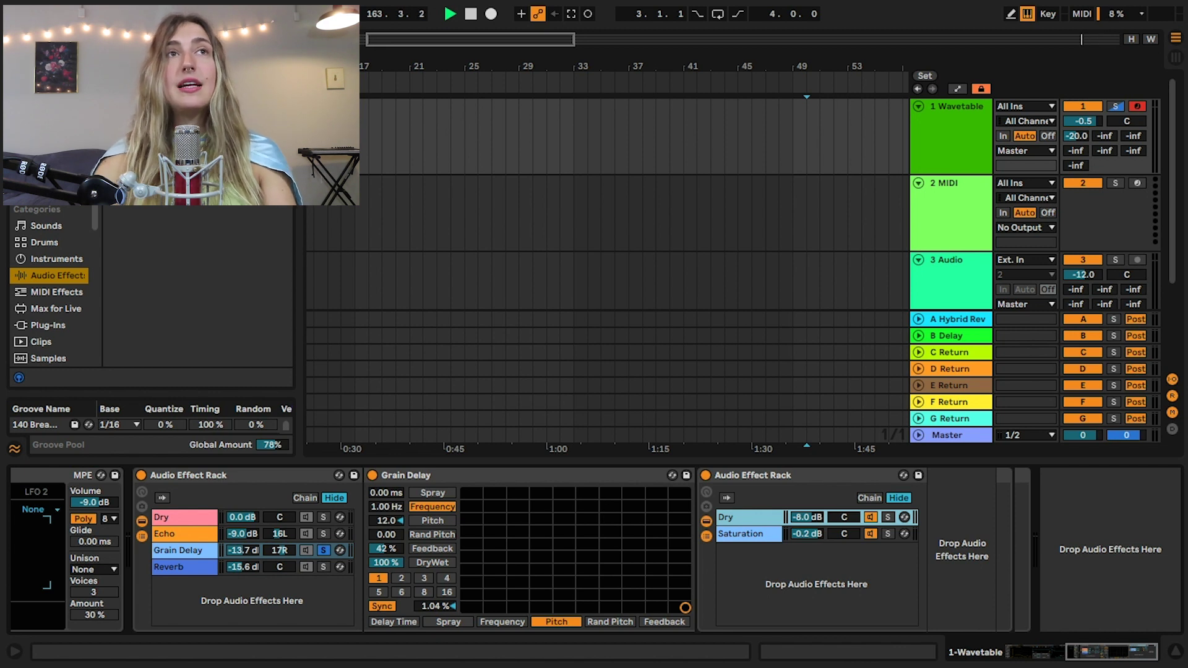
Compare the drop positions for an audio effect in the Saturation chain, in the Dry chain and after the nested rack.
{"action": "left_click", "coordinate": [732, 533]}
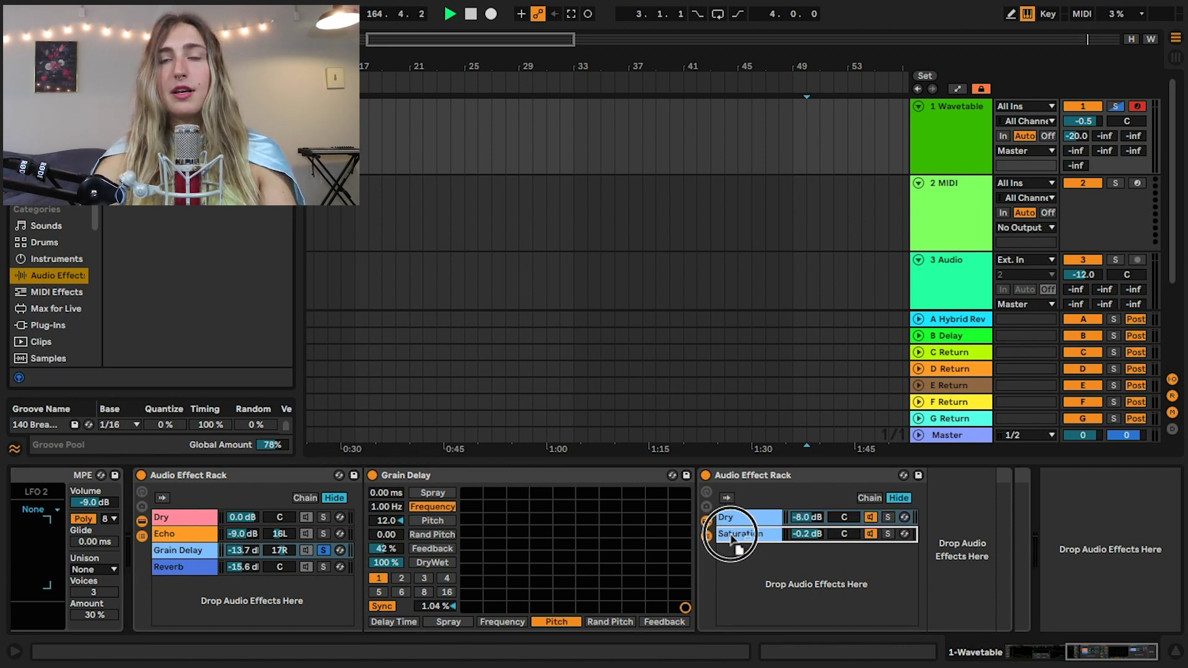
{"action": "left_click", "coordinate": [735, 518]}
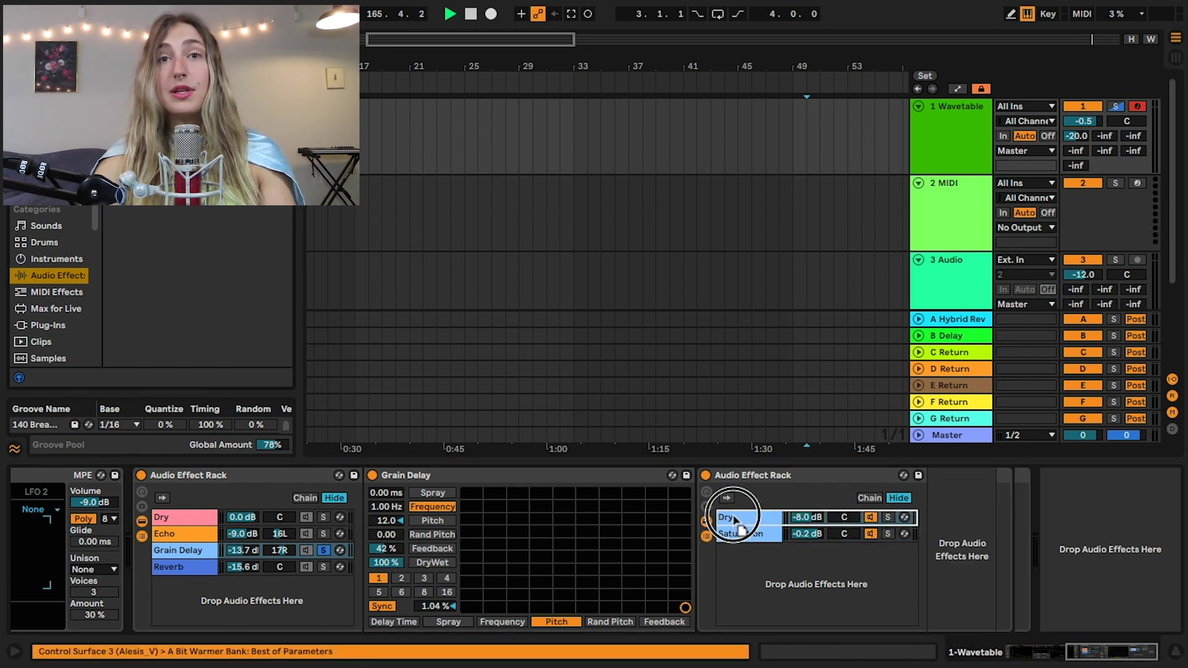
{"action": "left_click", "coordinate": [1012, 545]}
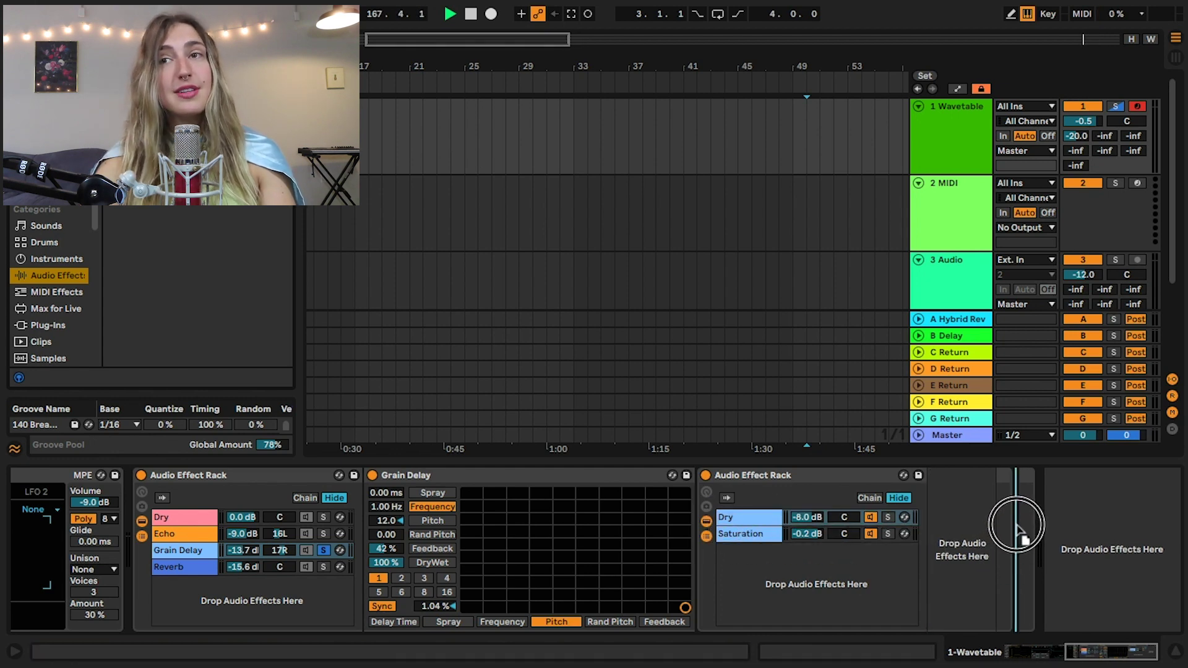
{"action": "left_click_drag", "start_coordinate": [1019, 529], "coordinate": [1018, 531]}
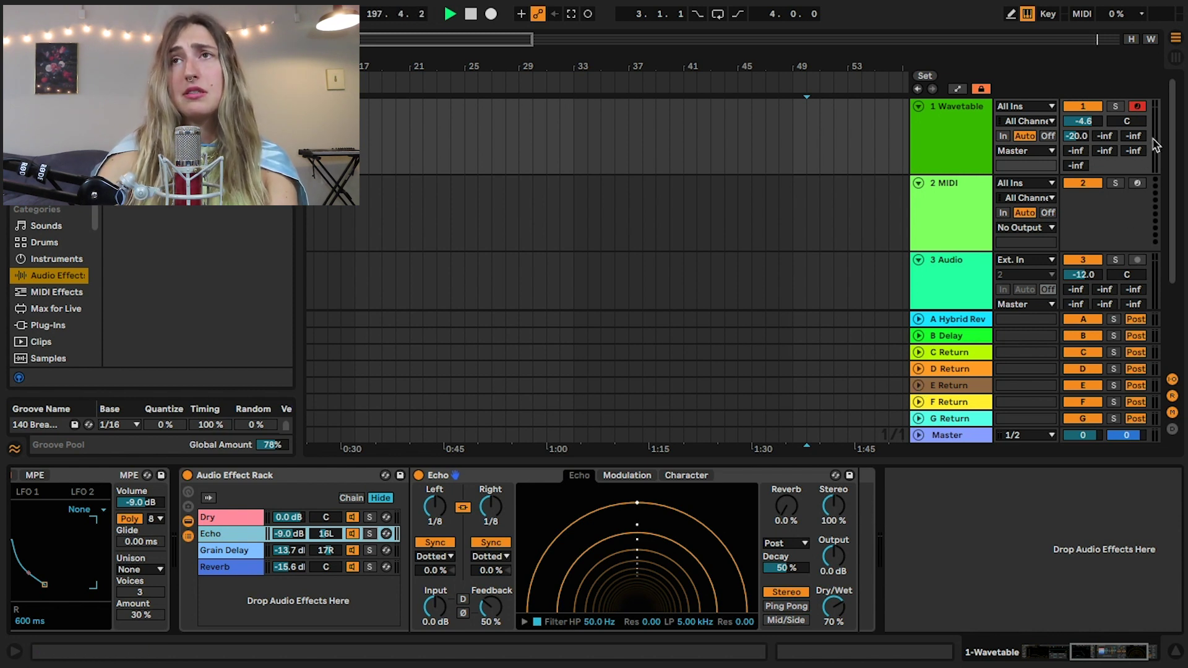
Raise the Wavetable track's send E to -32.5 dB and lower the Echo chain's volume to -32.0 dB.
{"action": "left_click", "coordinate": [957, 147]}
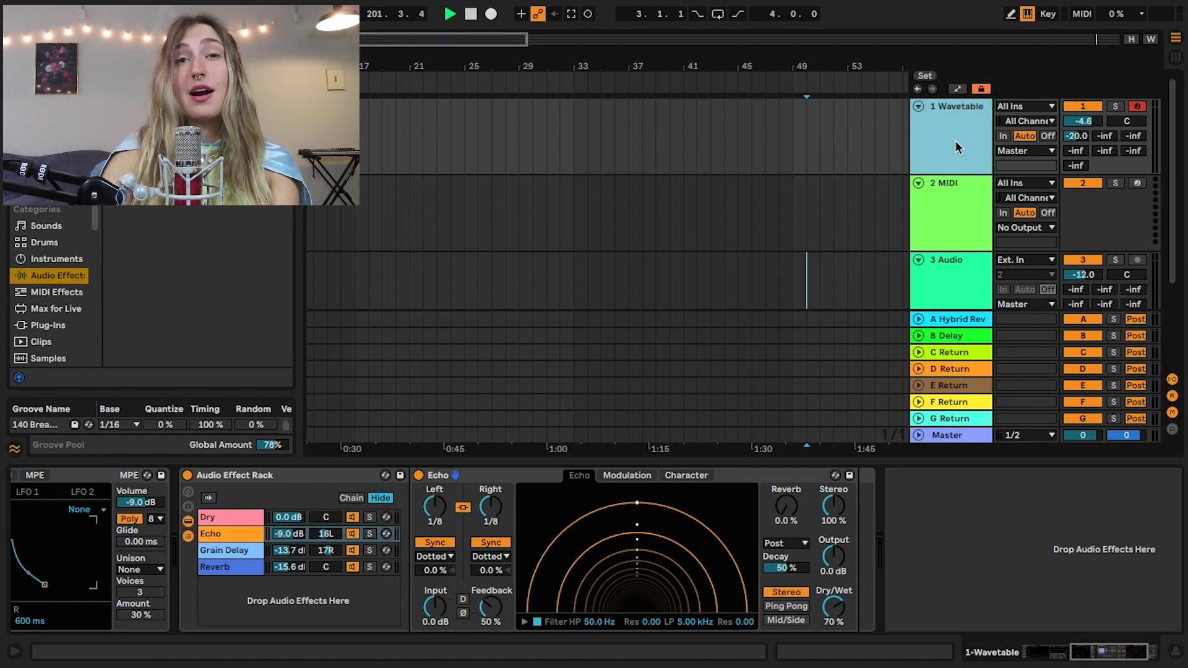
{"action": "left_click_drag", "start_coordinate": [1105, 160], "coordinate": [1104, 154]}
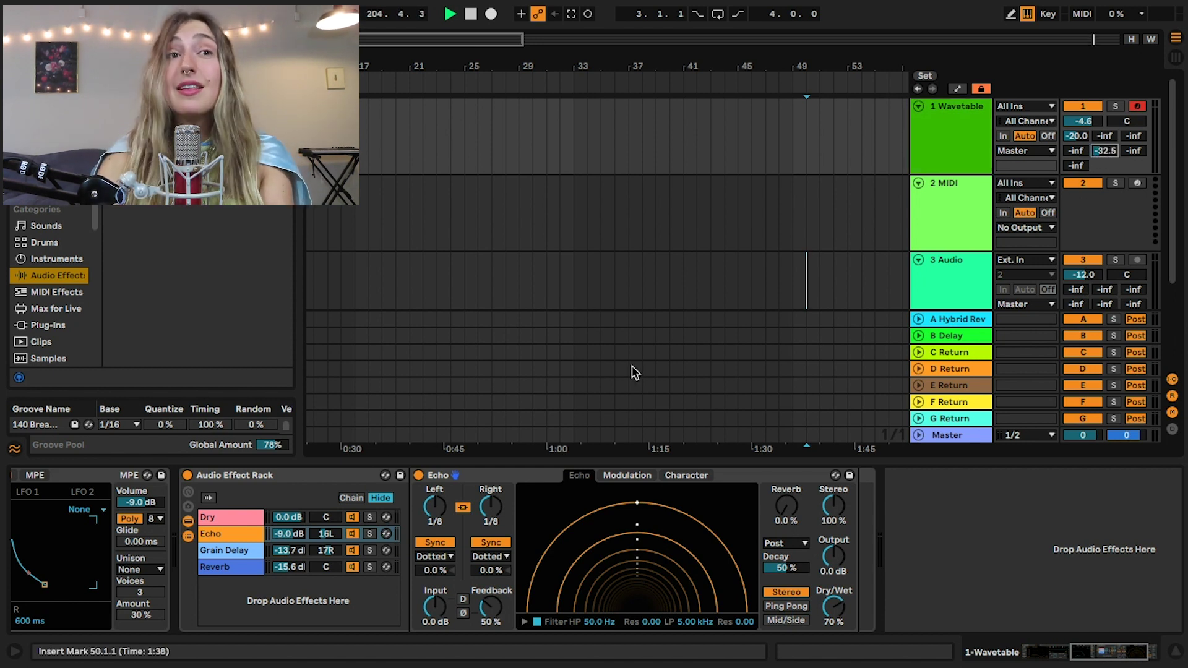
{"action": "left_click_drag", "start_coordinate": [288, 534], "coordinate": [289, 576]}
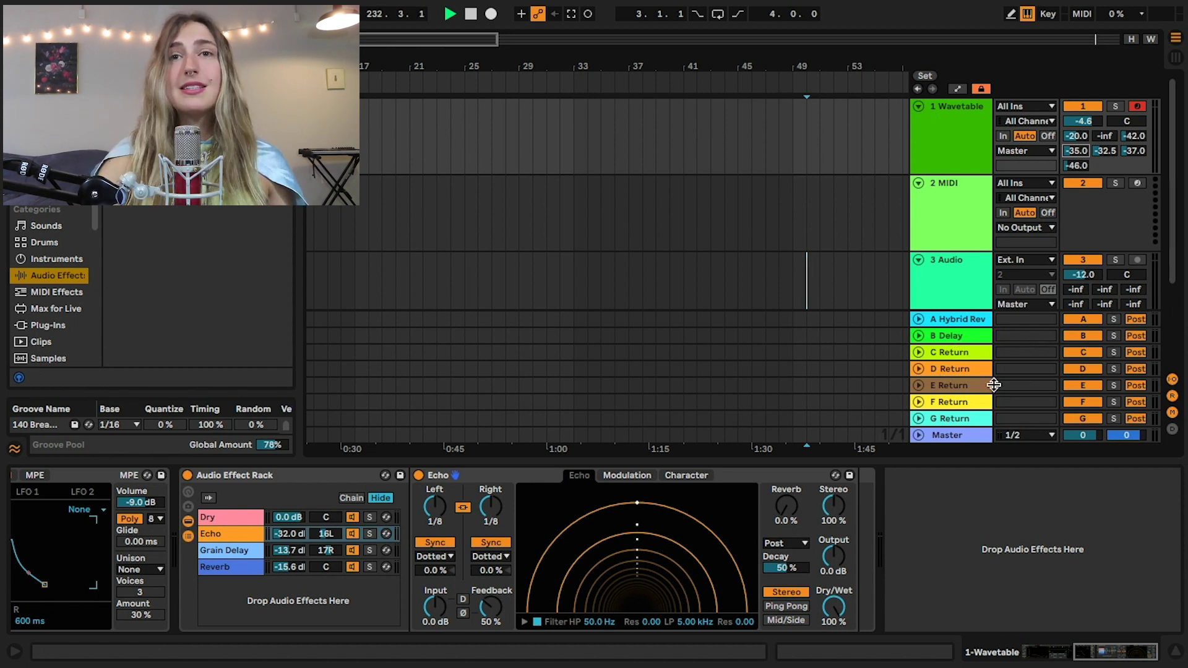
Look through the devices of the Echo, Grain Delay and Reverb chains and return to the Echo chain.
{"action": "left_click", "coordinate": [214, 533]}
{"action": "left_click", "coordinate": [218, 550]}
{"action": "left_click", "coordinate": [225, 568]}
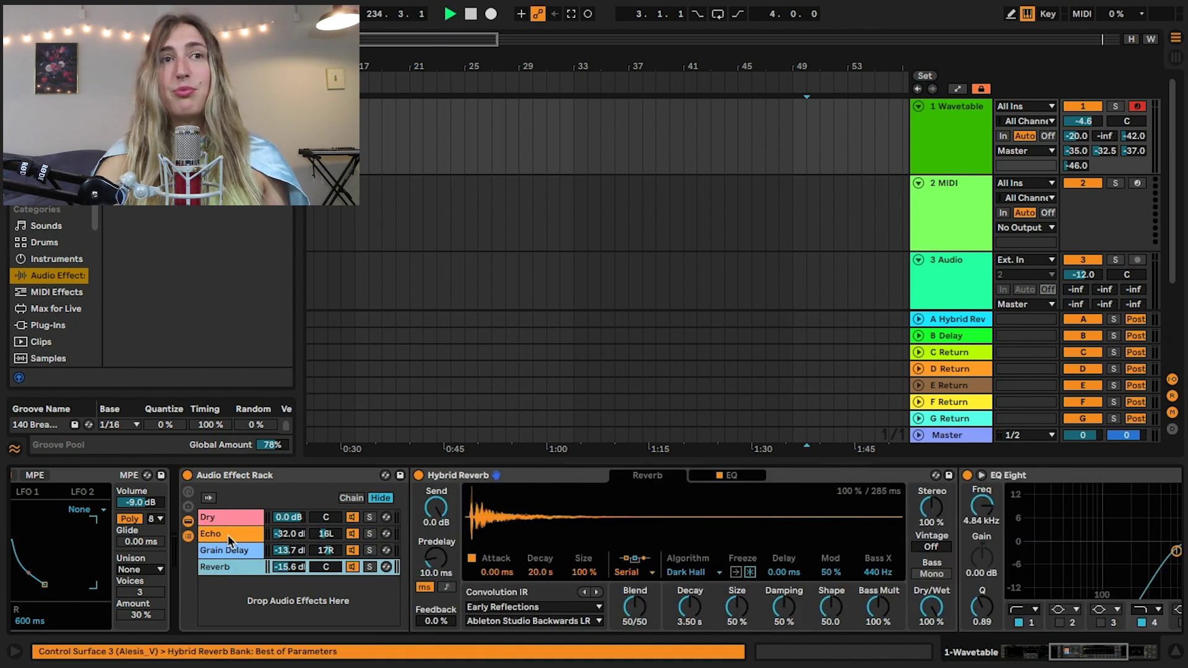
{"action": "left_click", "coordinate": [228, 534]}
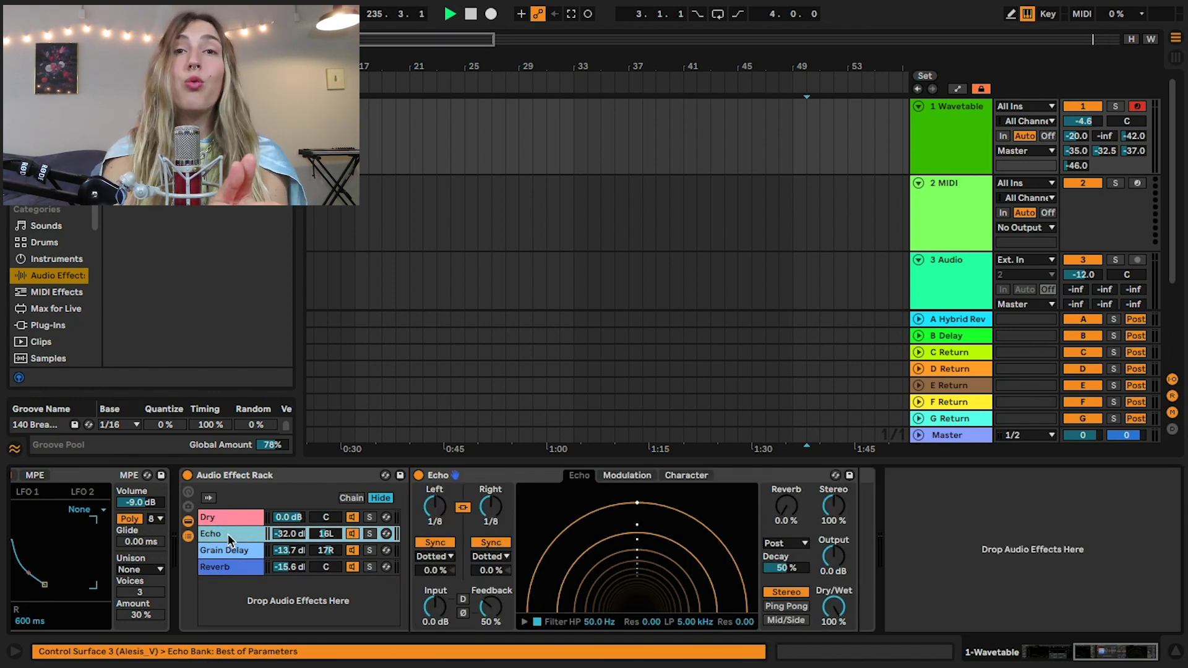